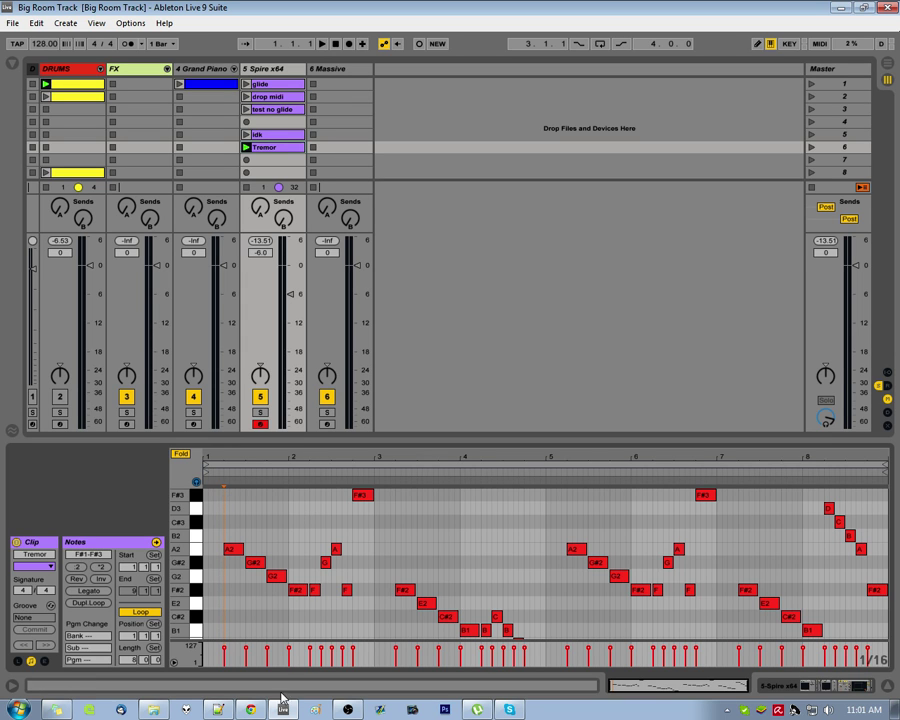
# - Switch to Chrome, pause the Tremor preview on Beatport, and look up the component pitches of F-sharp minor on Wikipedia
pyautogui.click(254, 711)
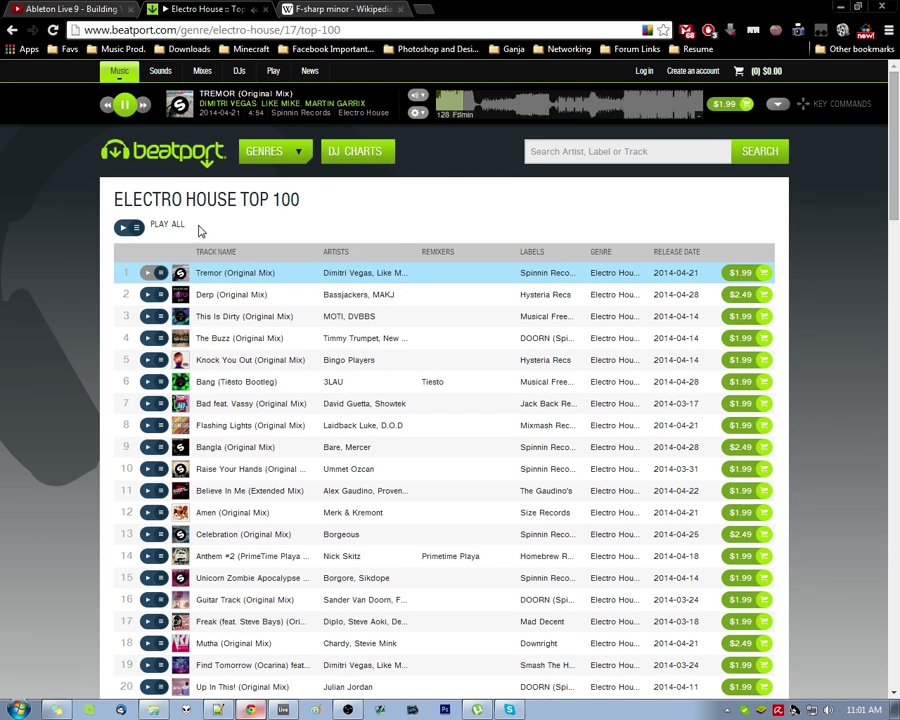
pyautogui.click(126, 108)
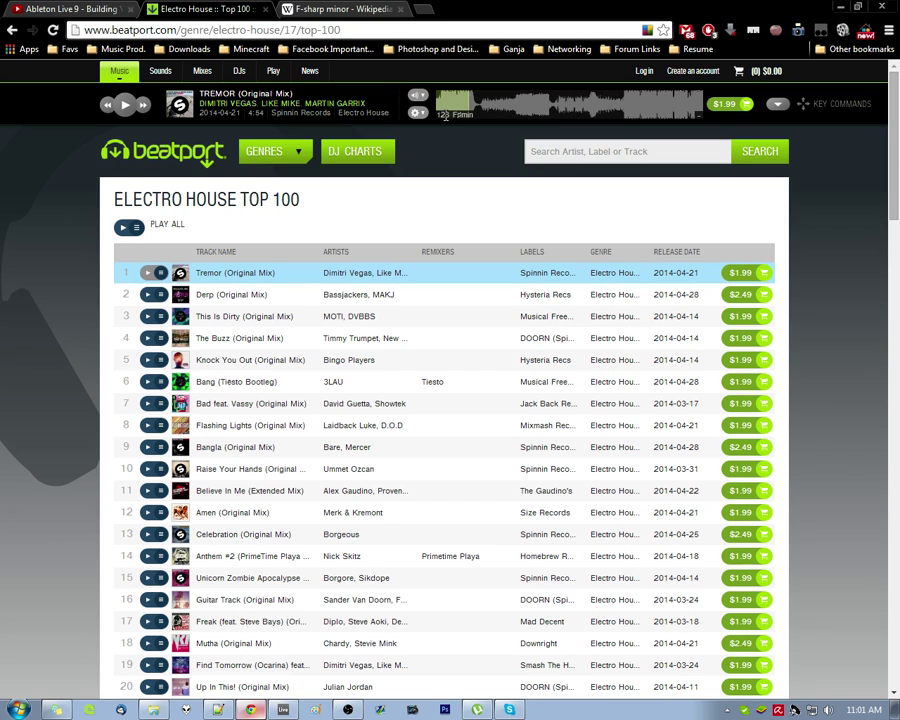
pyautogui.click(358, 10)
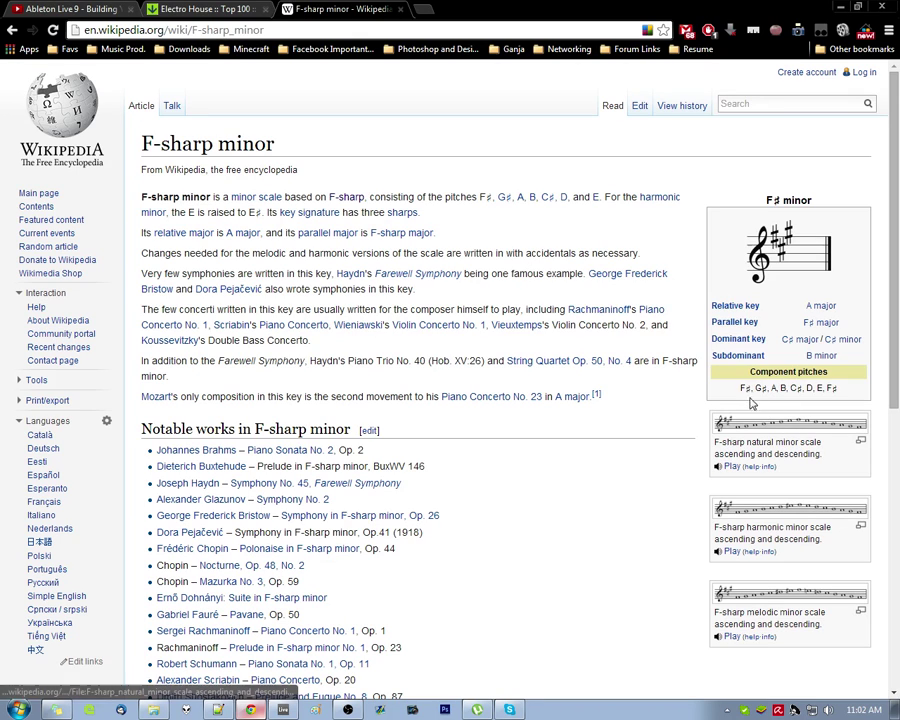
pyautogui.moveTo(741, 389); pyautogui.dragTo(839, 396)
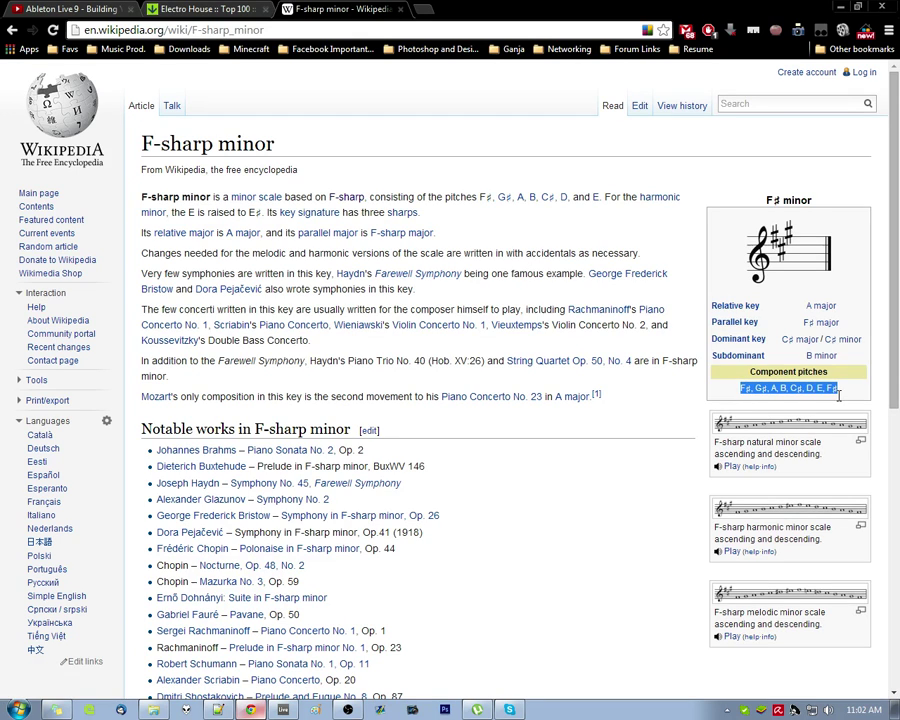
pyautogui.click(492, 228)
pyautogui.click(150, 10)
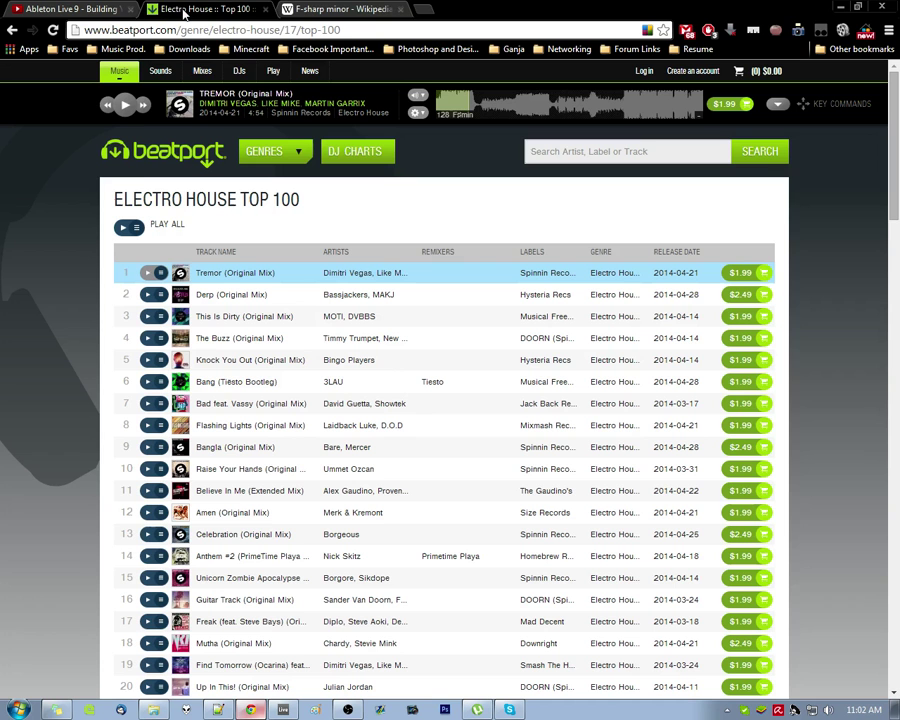
# - Switch back to Ableton Live, solo the Spire x64 track and play the Tremor clip from bar 2
pyautogui.hotkey('alt', 'Tab')
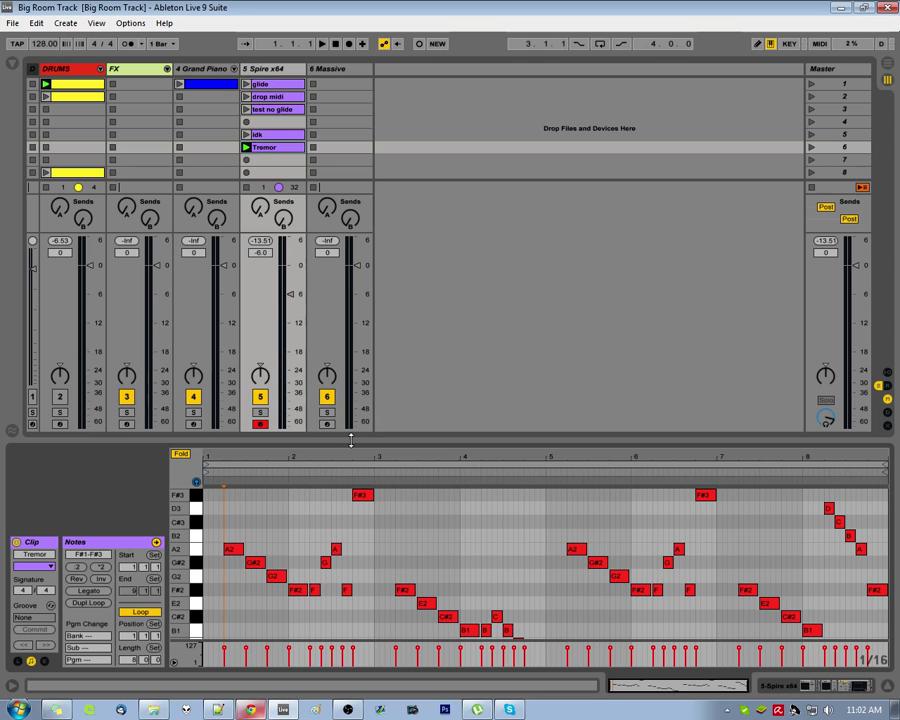
pyautogui.click(289, 522)
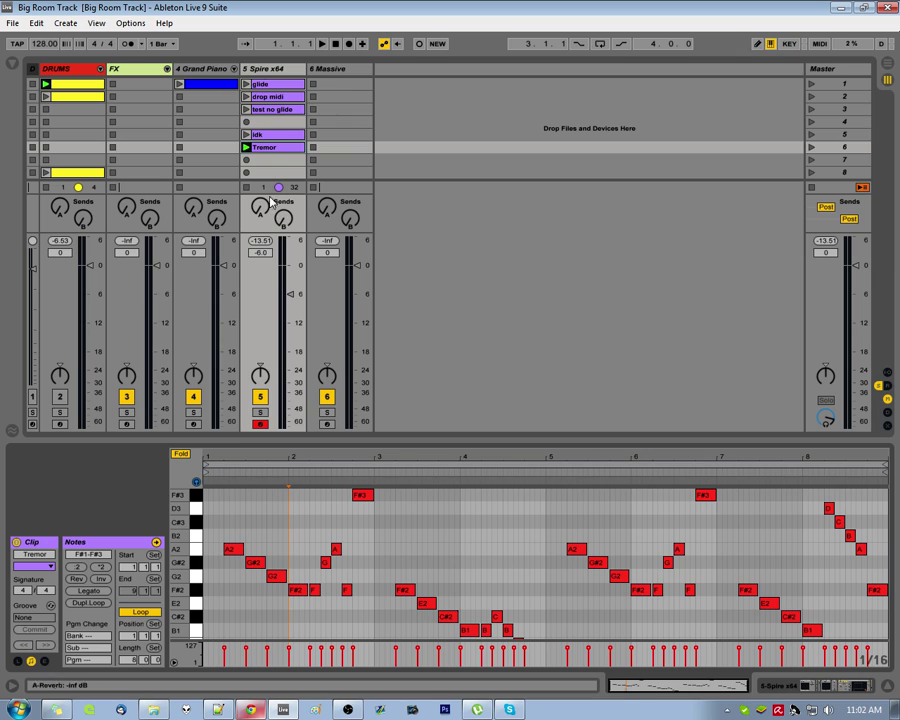
pyautogui.click(259, 412)
pyautogui.press('space')
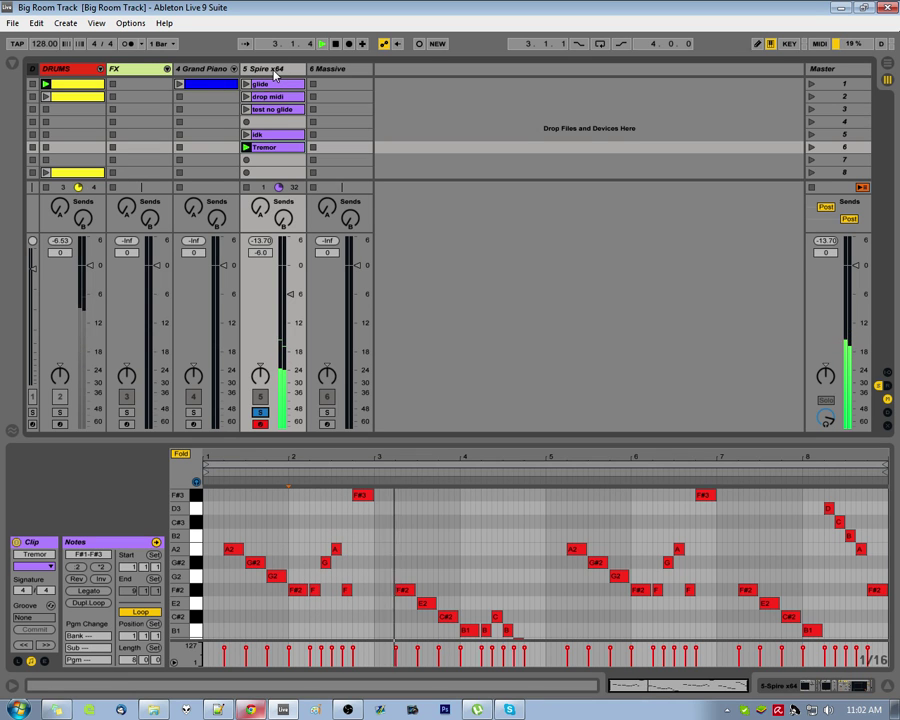
# - Enlarge the MIDI note editor and highlight all F#2 notes and all A2 notes in turn
pyautogui.moveTo(266, 443); pyautogui.dragTo(266, 329)
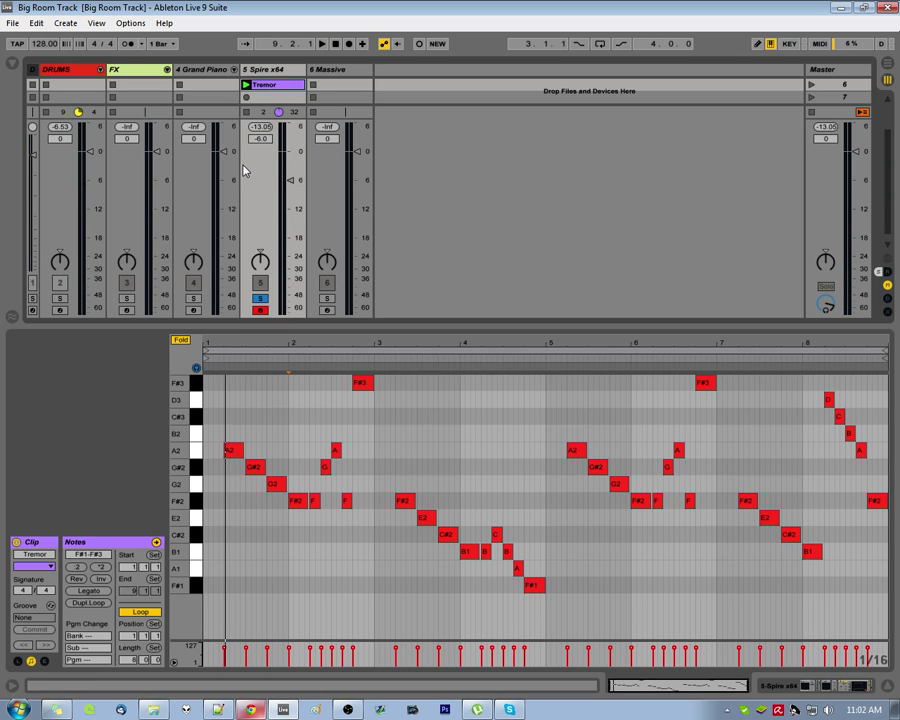
pyautogui.click(262, 421)
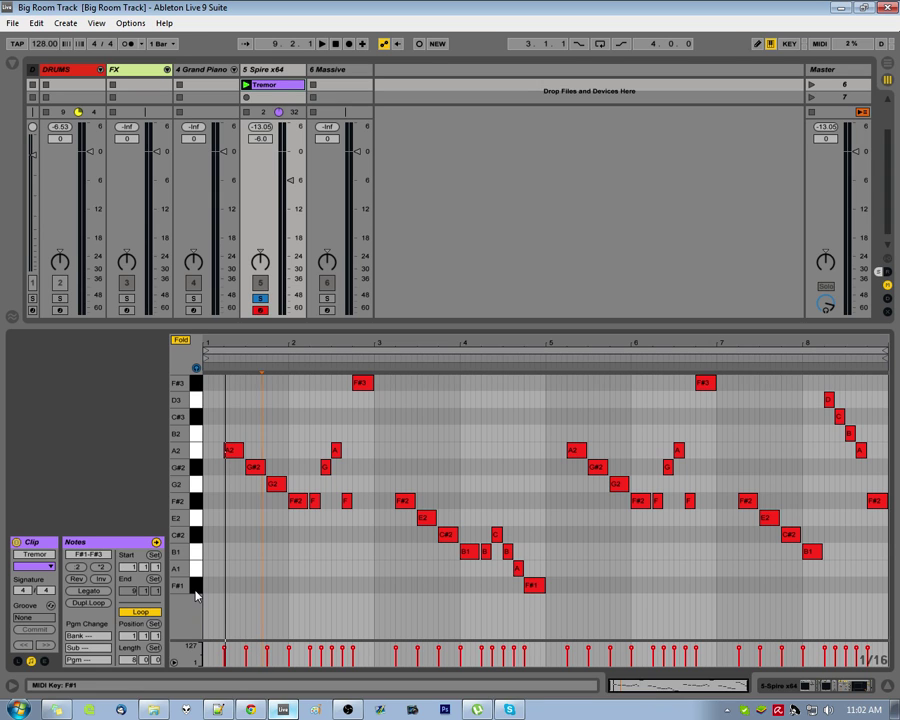
pyautogui.click(199, 506)
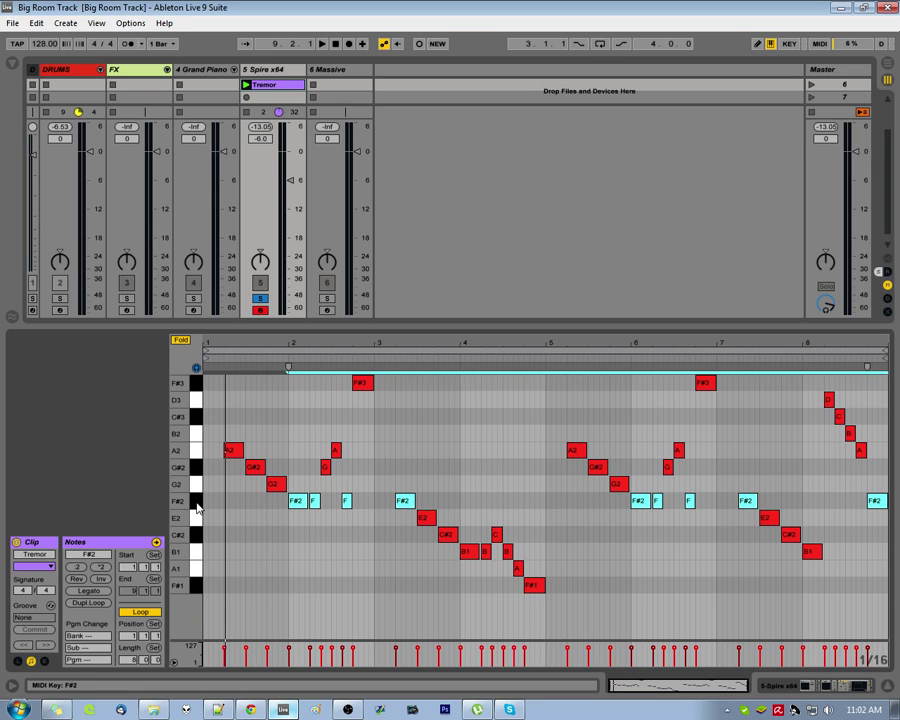
pyautogui.click(214, 502)
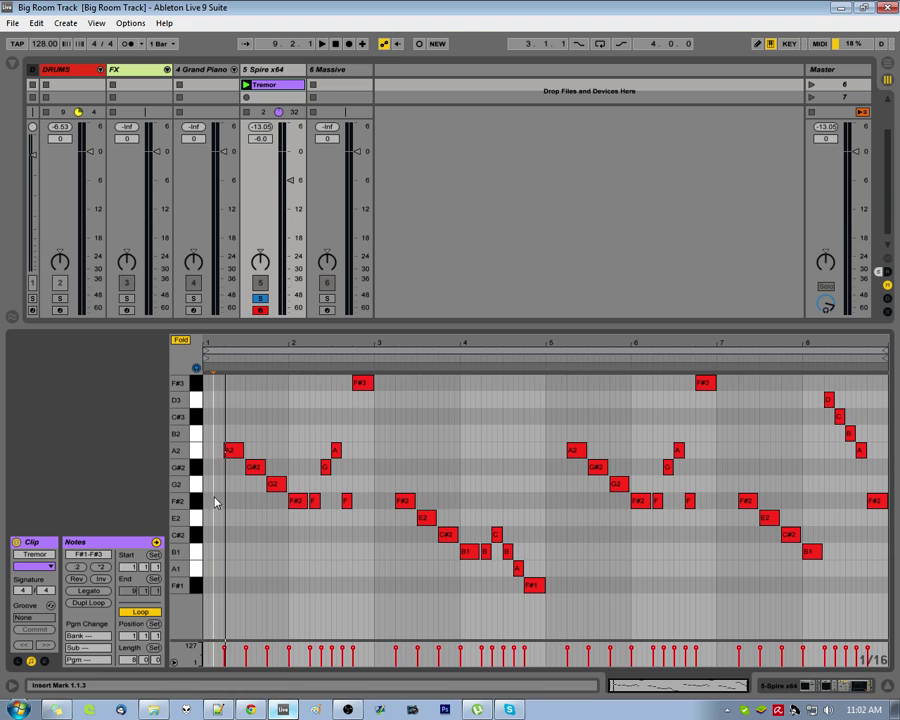
pyautogui.click(197, 456)
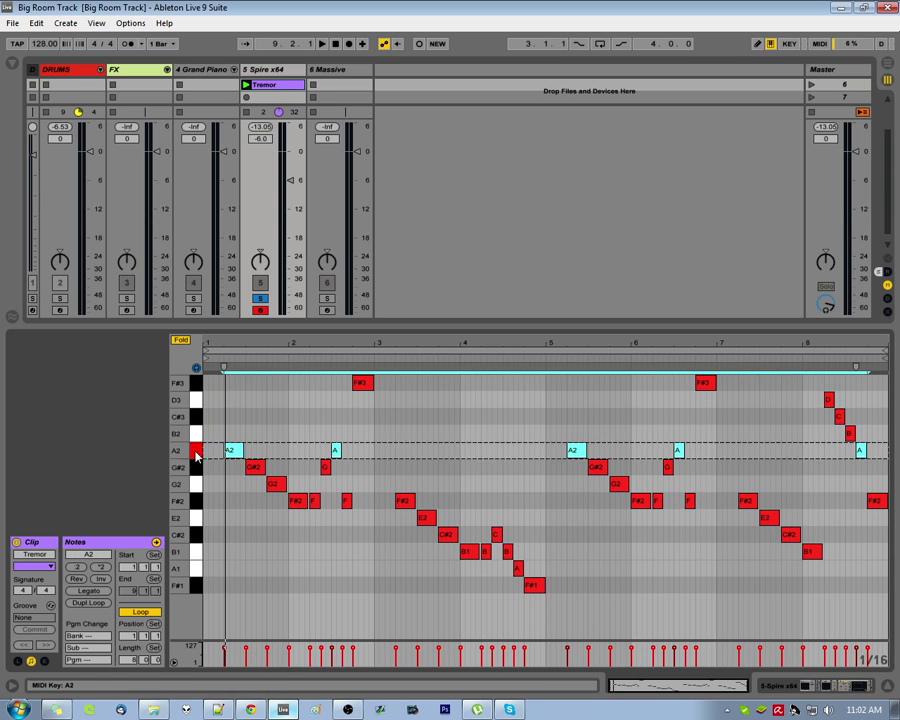
pyautogui.click(215, 500)
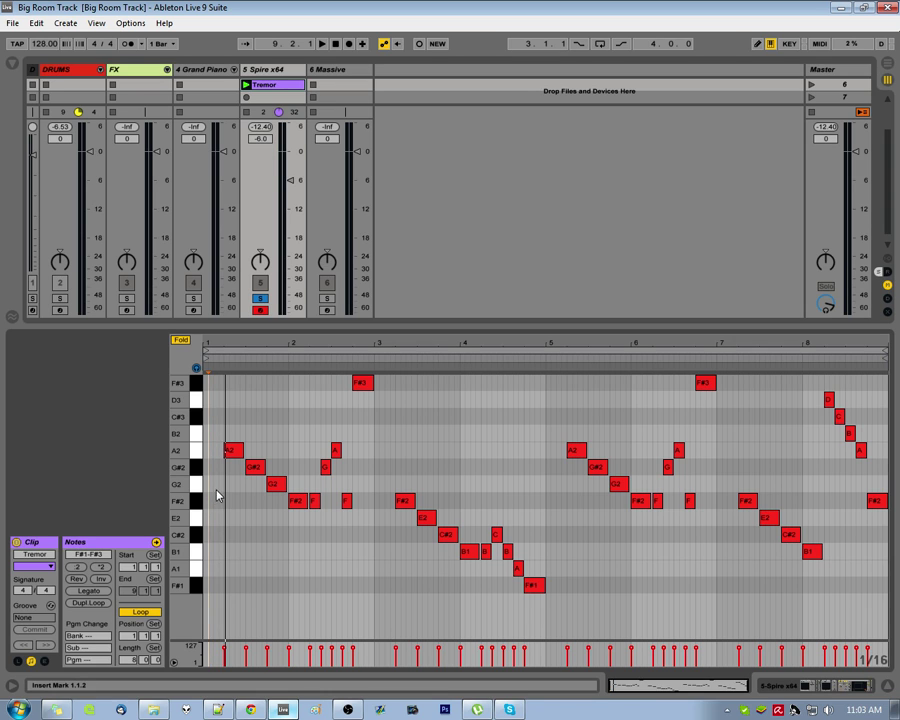
# - Highlight the three F#2 notes in bar 2 of the Tremor clip and deselect them again
pyautogui.click(232, 423)
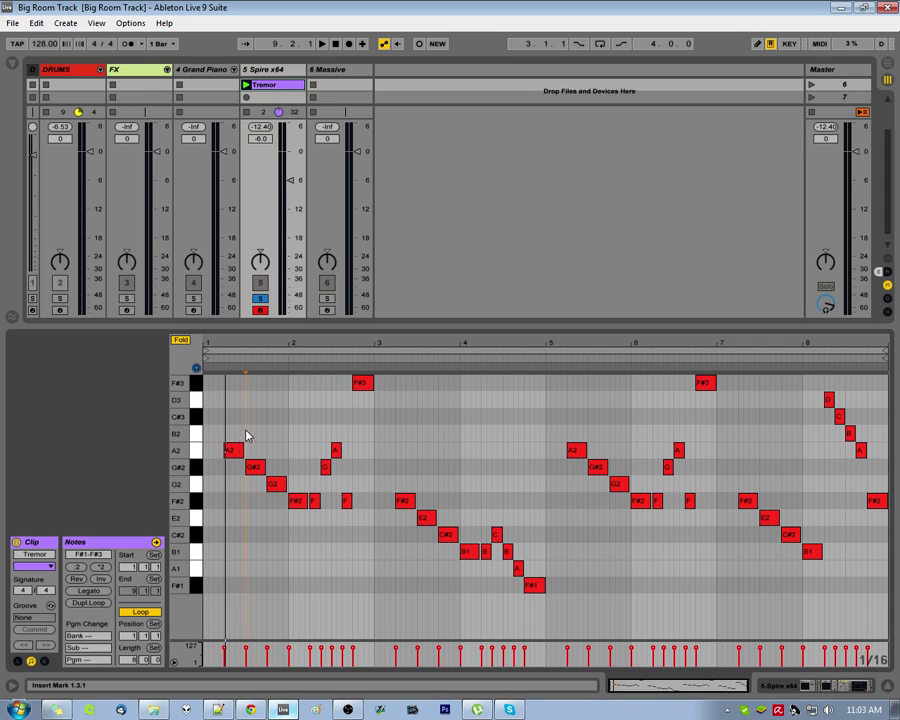
pyautogui.moveTo(273, 504); pyautogui.dragTo(370, 506)
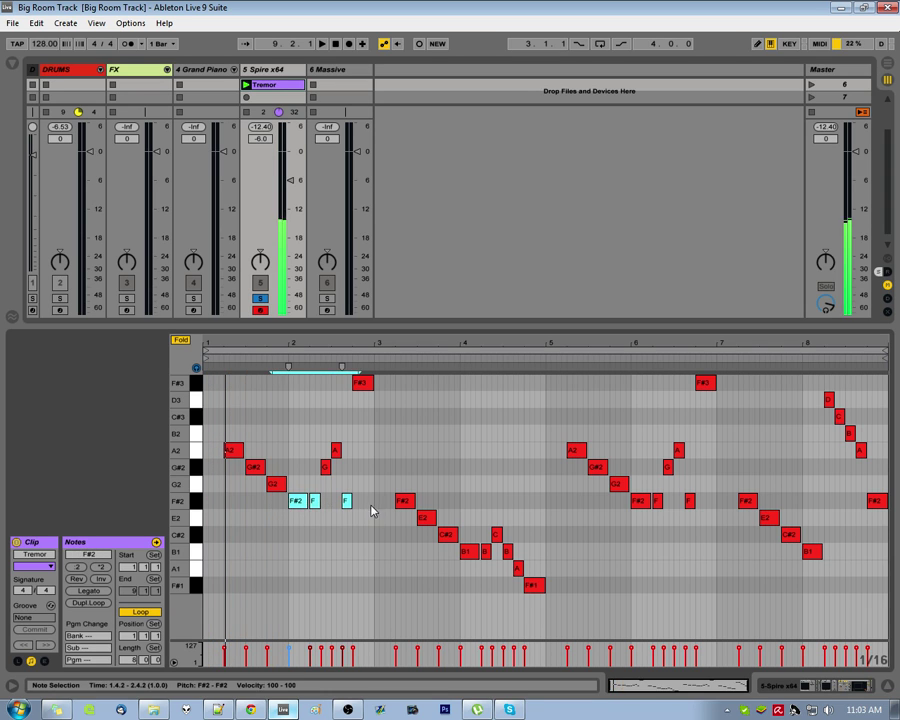
pyautogui.click(362, 500)
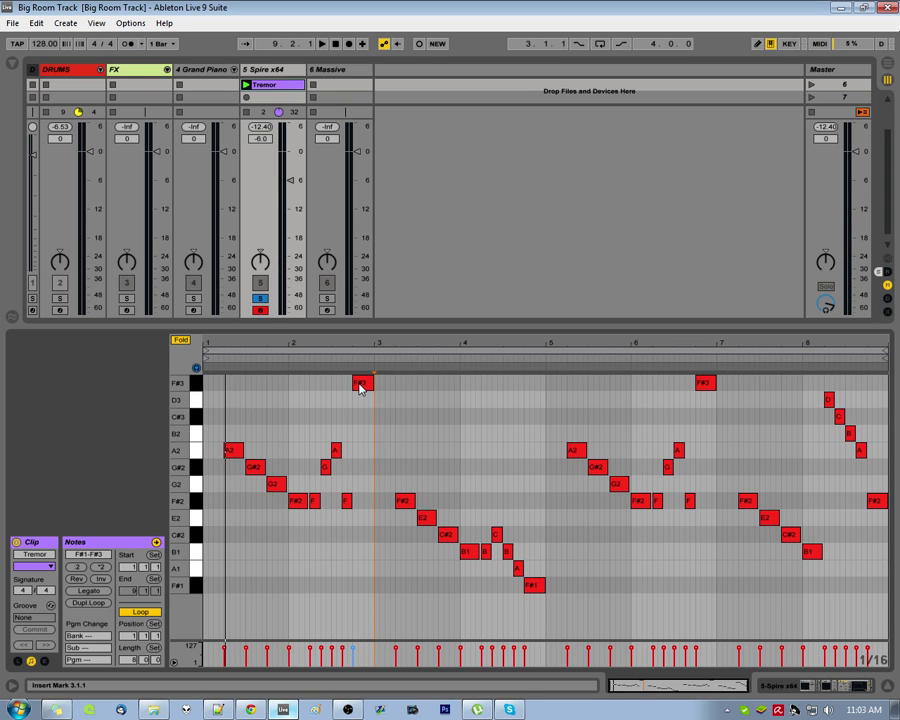
# - Play the opening phrases of the Tremor clip and audition the F#1 note that ends bar 4
pyautogui.press('space')
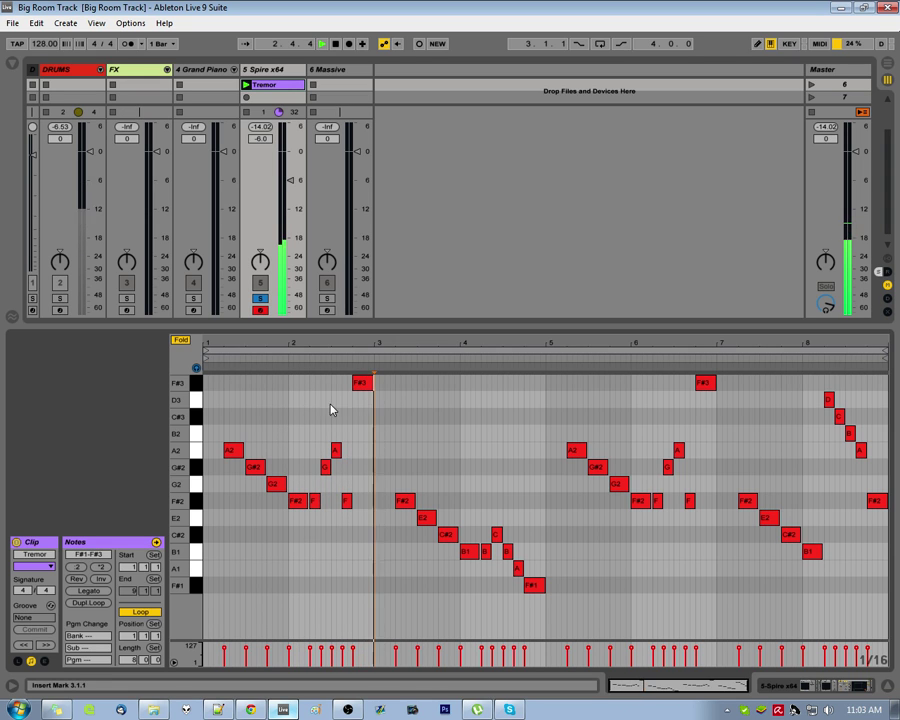
pyautogui.click(534, 586)
pyautogui.click(627, 579)
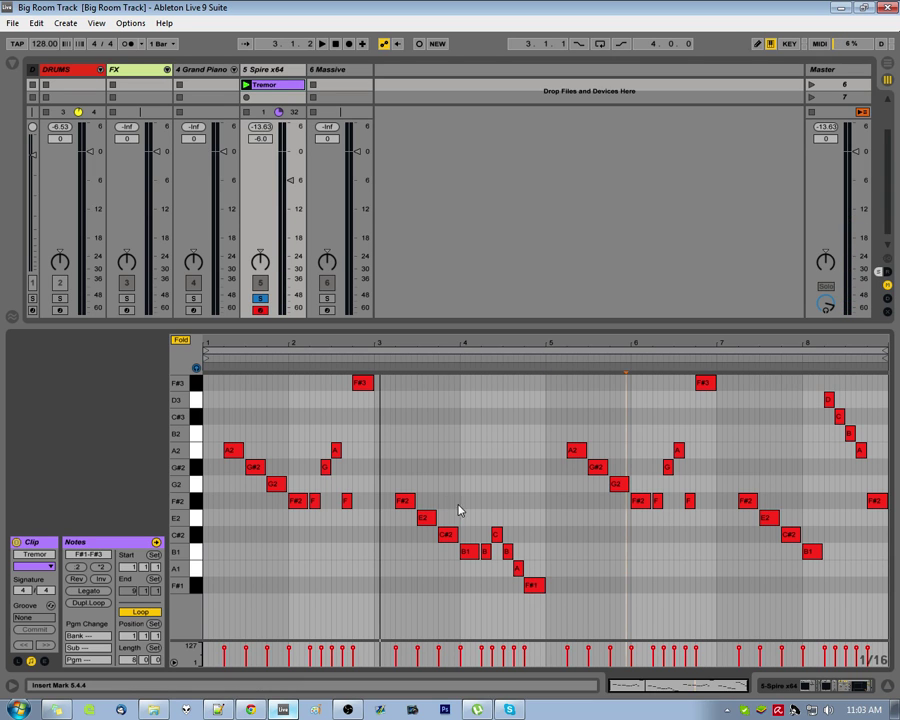
pyautogui.press('space')
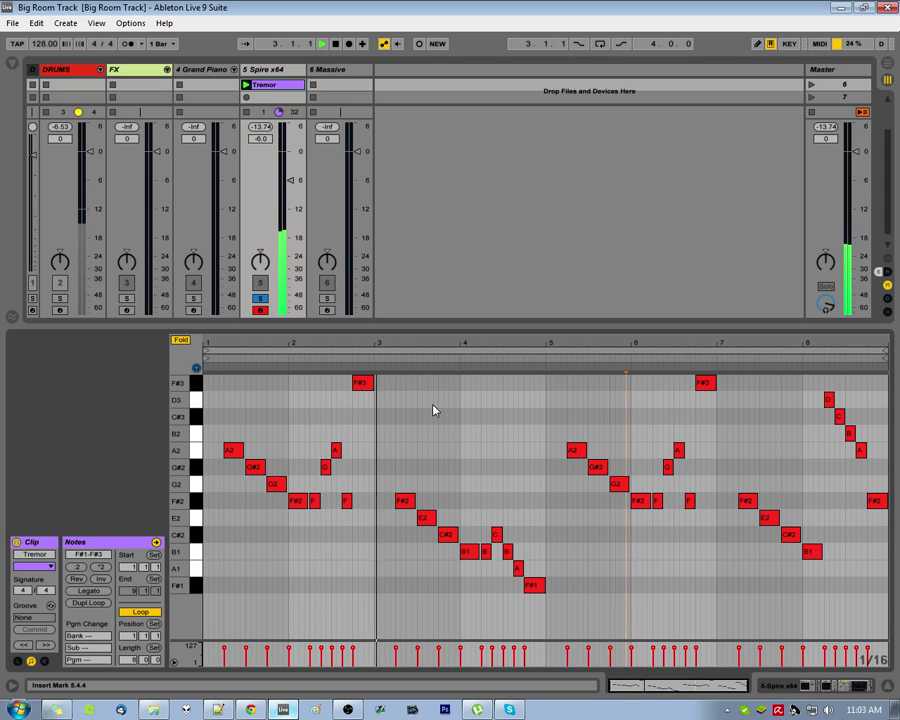
pyautogui.press('space')
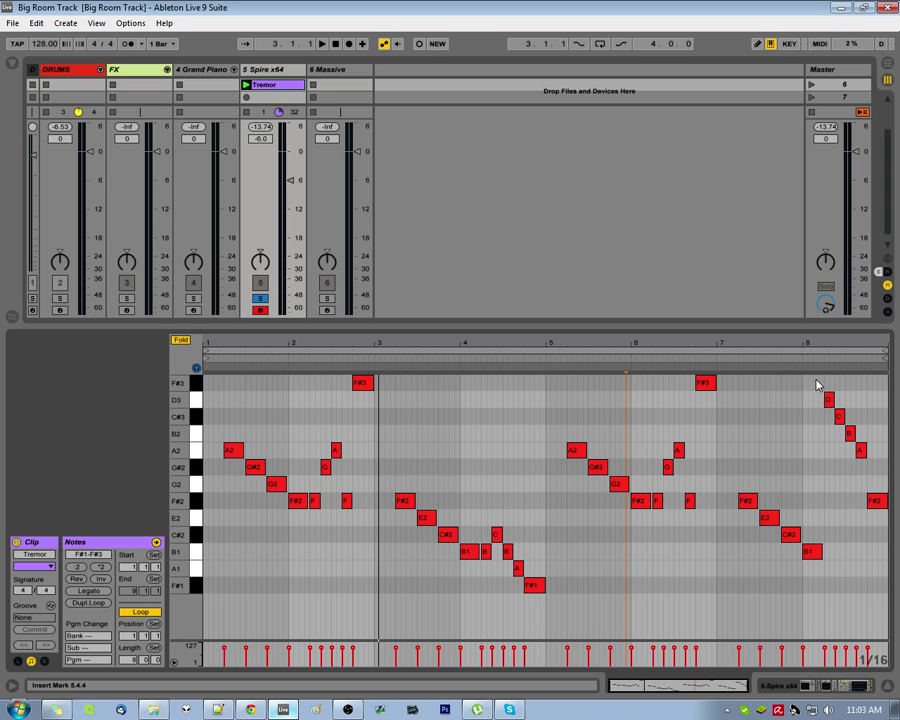
# - Select the descending notes from D3 to F#2 in bar 8 and play the clip's ending
pyautogui.moveTo(823, 372); pyautogui.dragTo(880, 566)
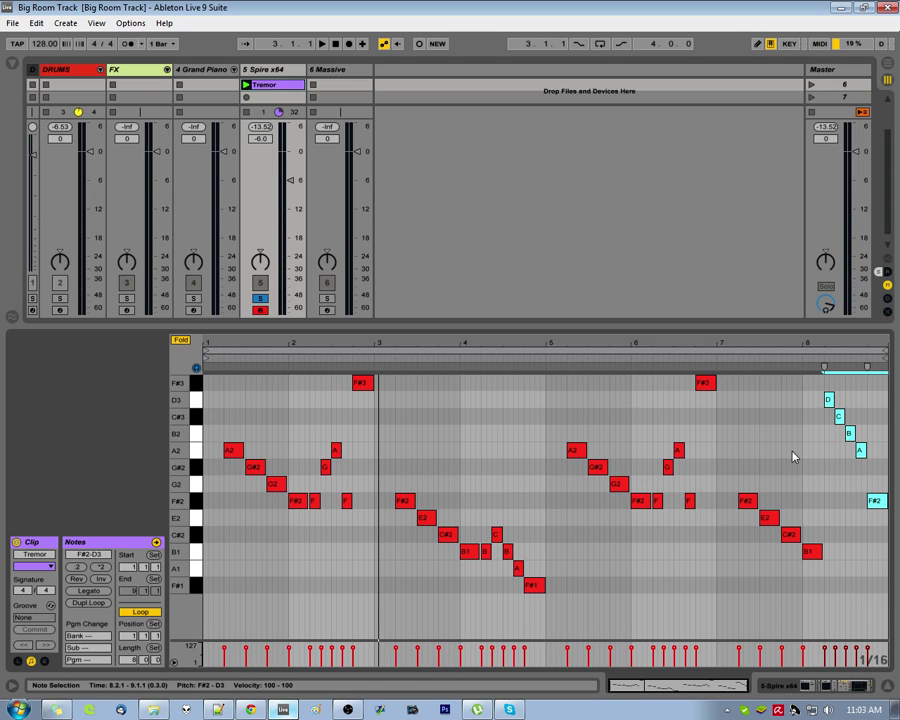
pyautogui.press('space')
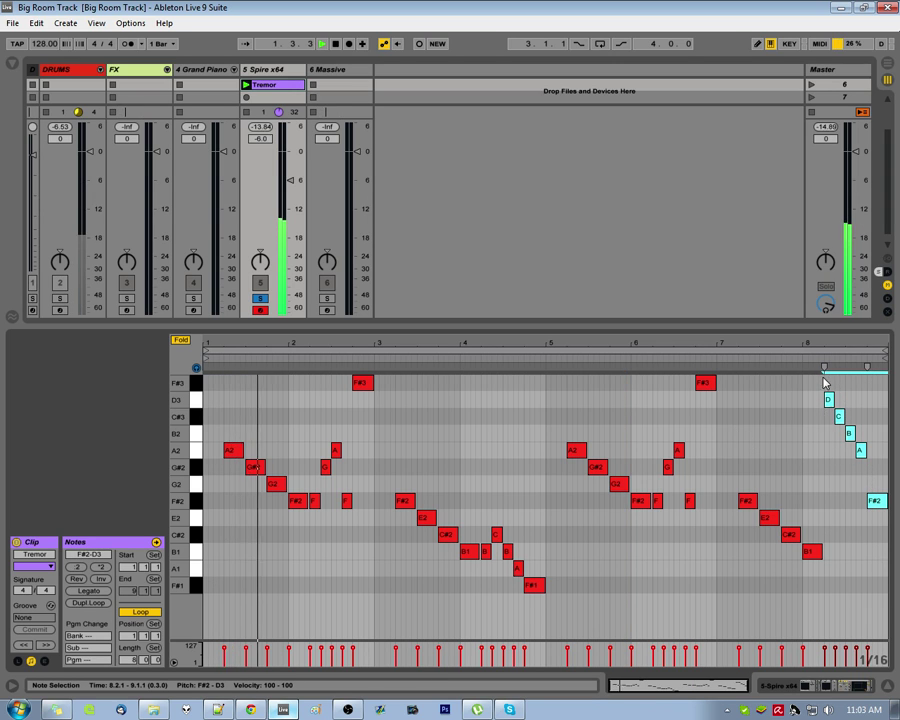
pyautogui.click(817, 356)
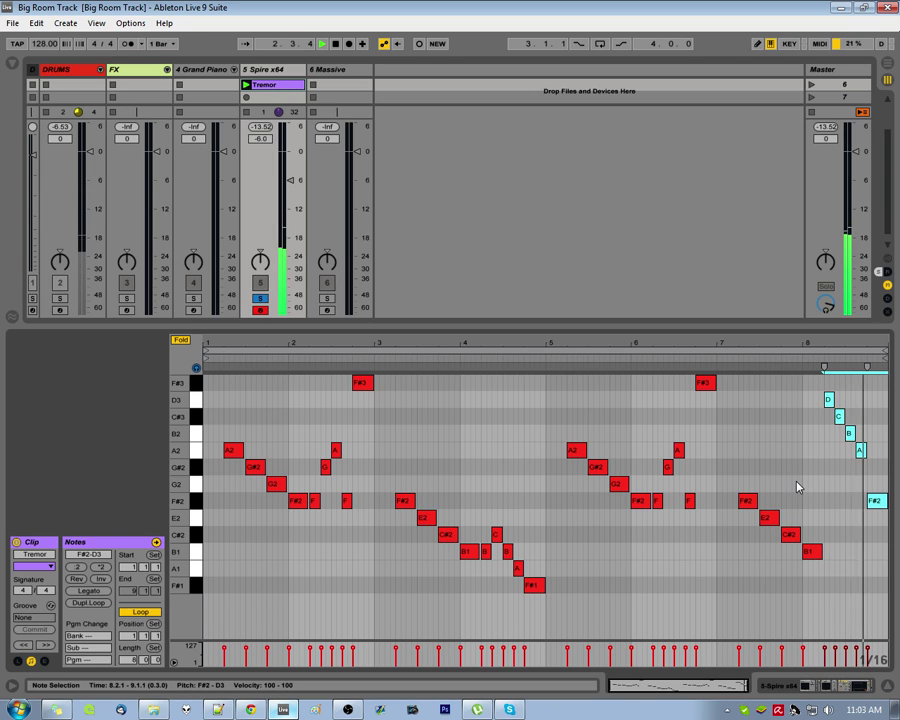
pyautogui.click(842, 500)
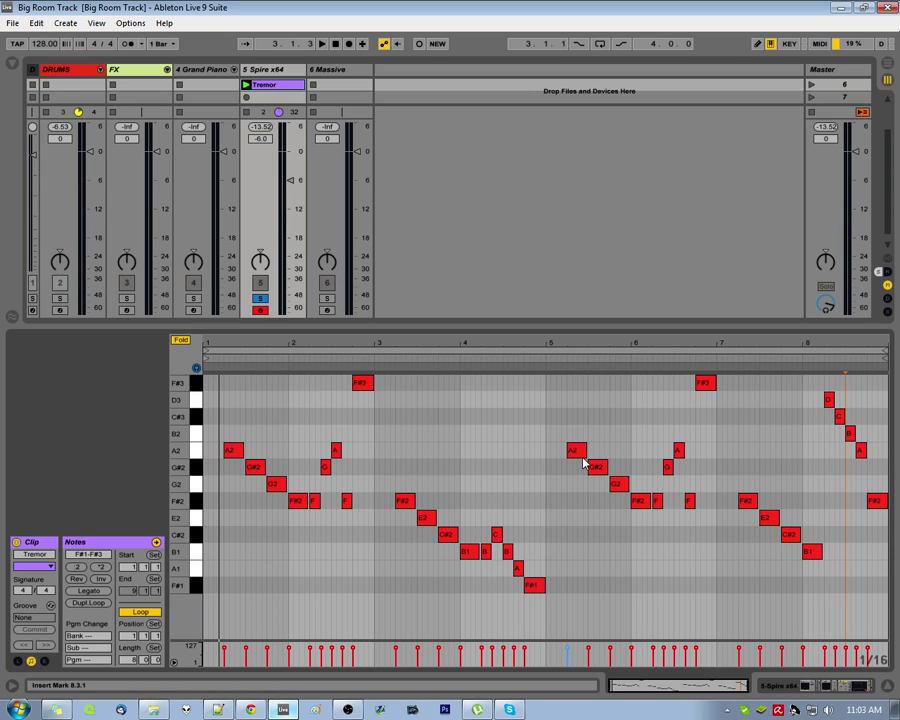
# - Delete all notes in bars 5 to 8 and duplicate the notes of the first four bars in their place
pyautogui.moveTo(562, 385); pyautogui.dragTo(897, 638)
pyautogui.press('Delete')
pyautogui.click(541, 611)
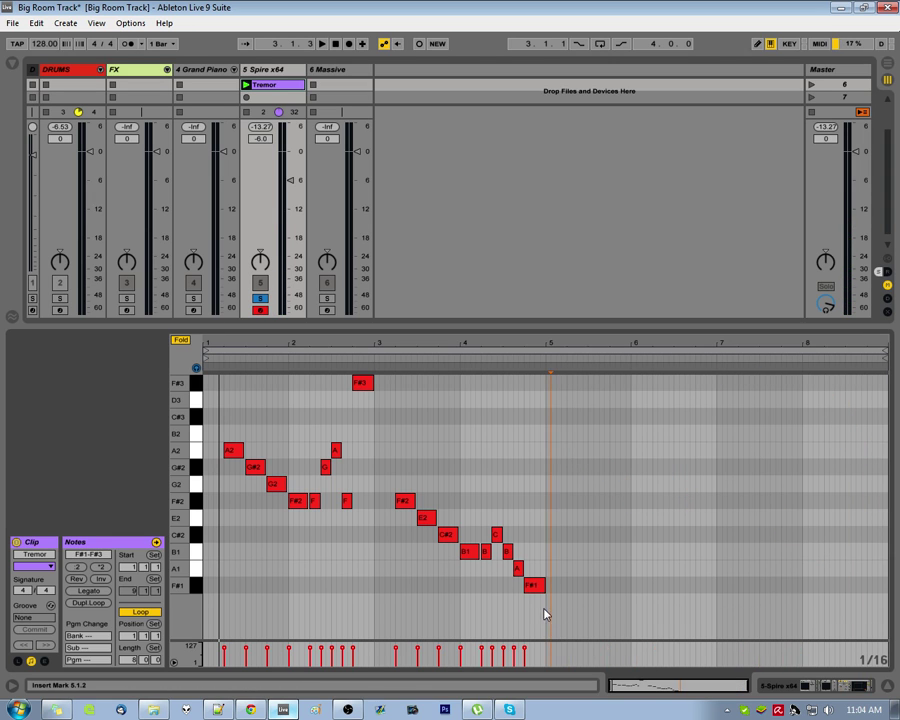
pyautogui.moveTo(541, 611); pyautogui.dragTo(207, 307)
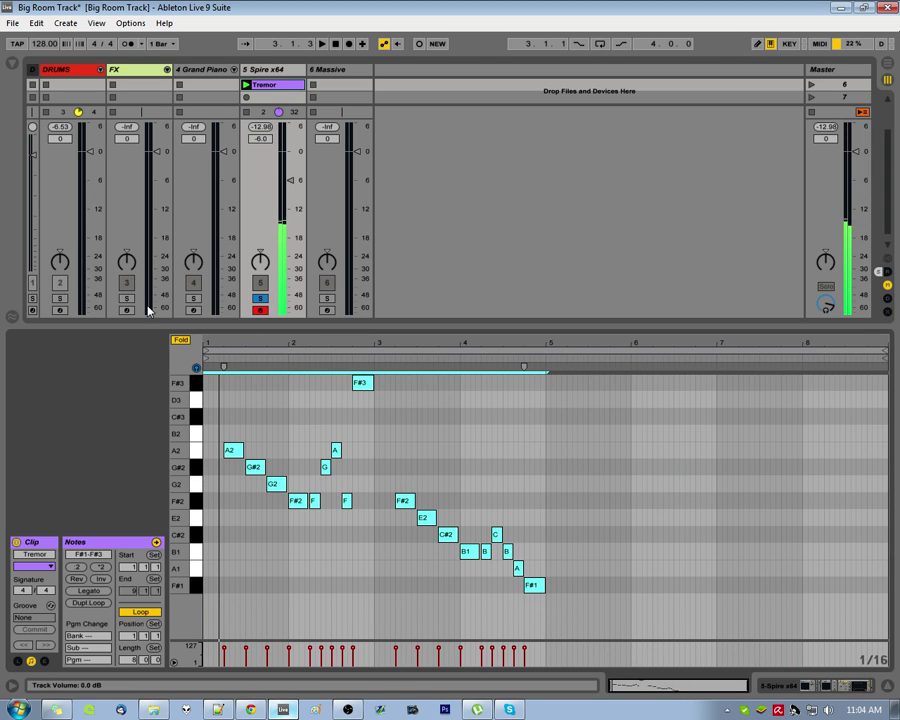
pyautogui.hotkey('ctrl', 'd')
pyautogui.click(763, 449)
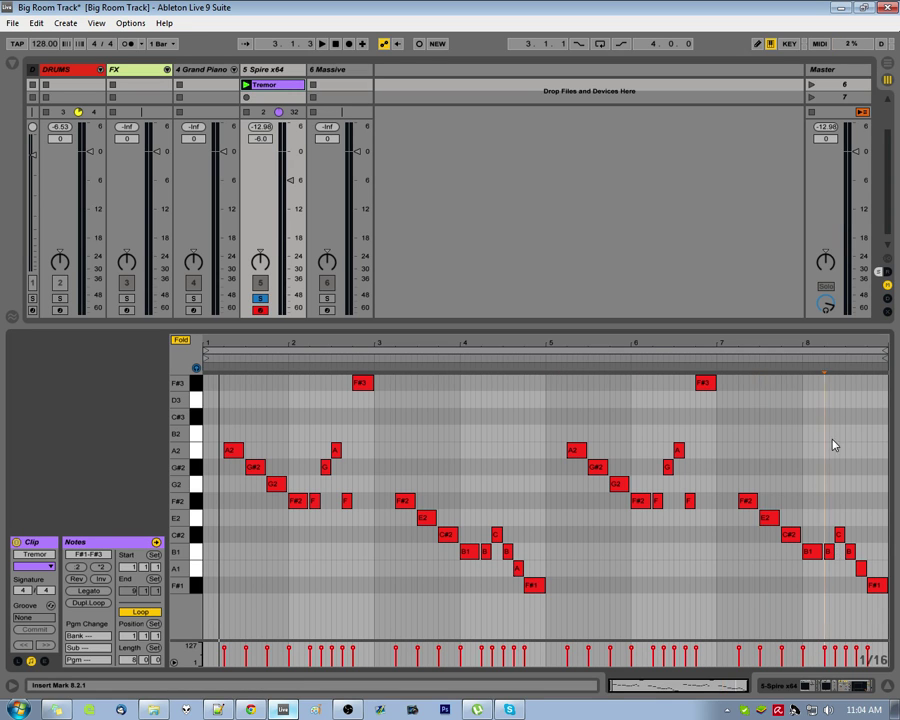
# - Play the clip's ending from bar 8 and raise the short B1 note at 8.2.1 to E2
pyautogui.click(826, 357)
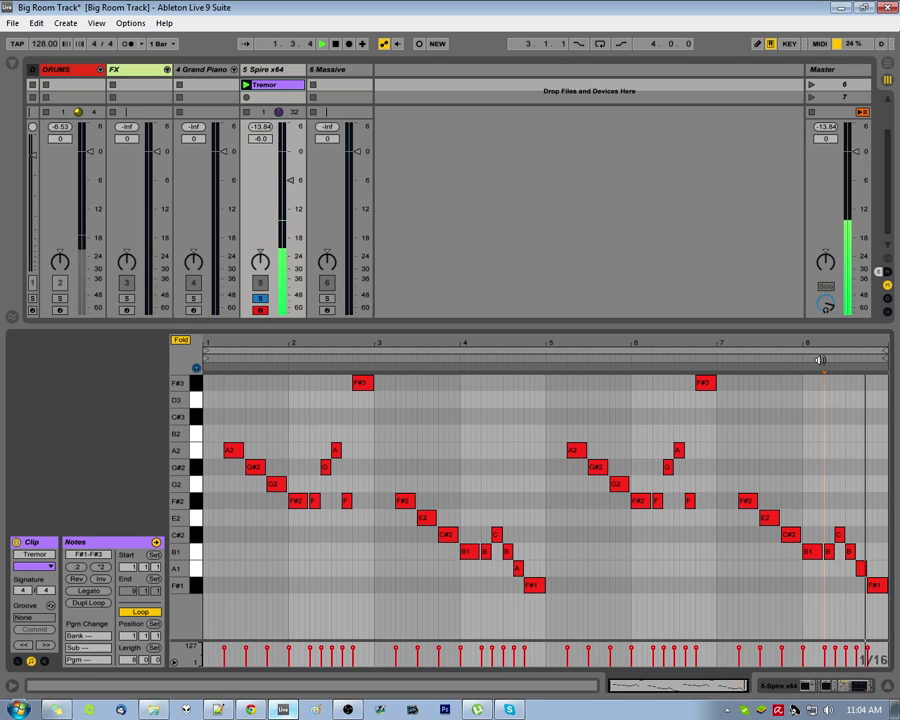
pyautogui.press('space')
pyautogui.click(829, 551)
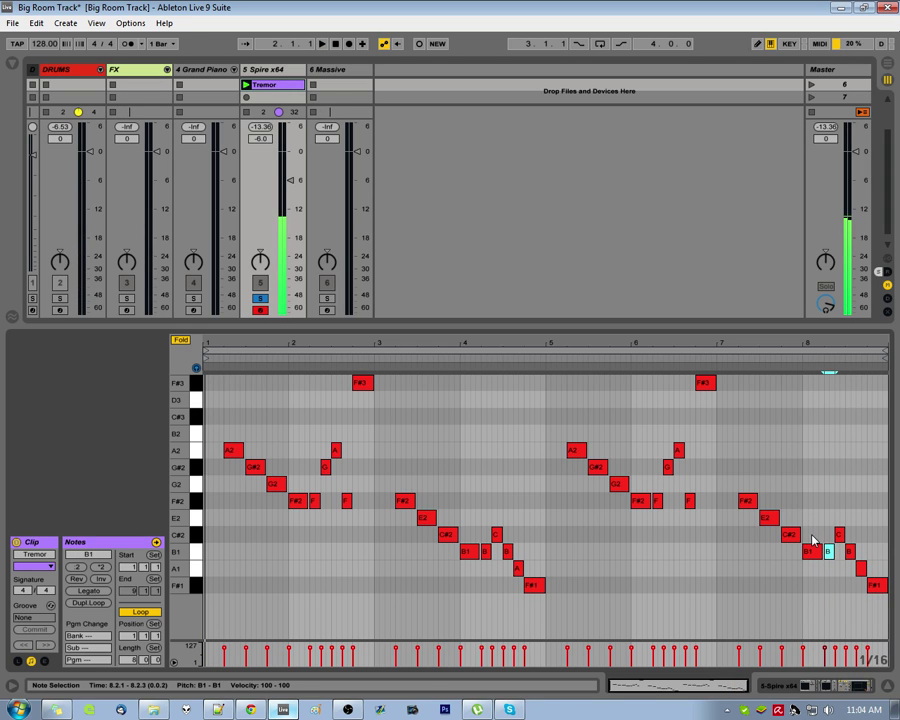
pyautogui.moveTo(829, 553); pyautogui.dragTo(828, 520)
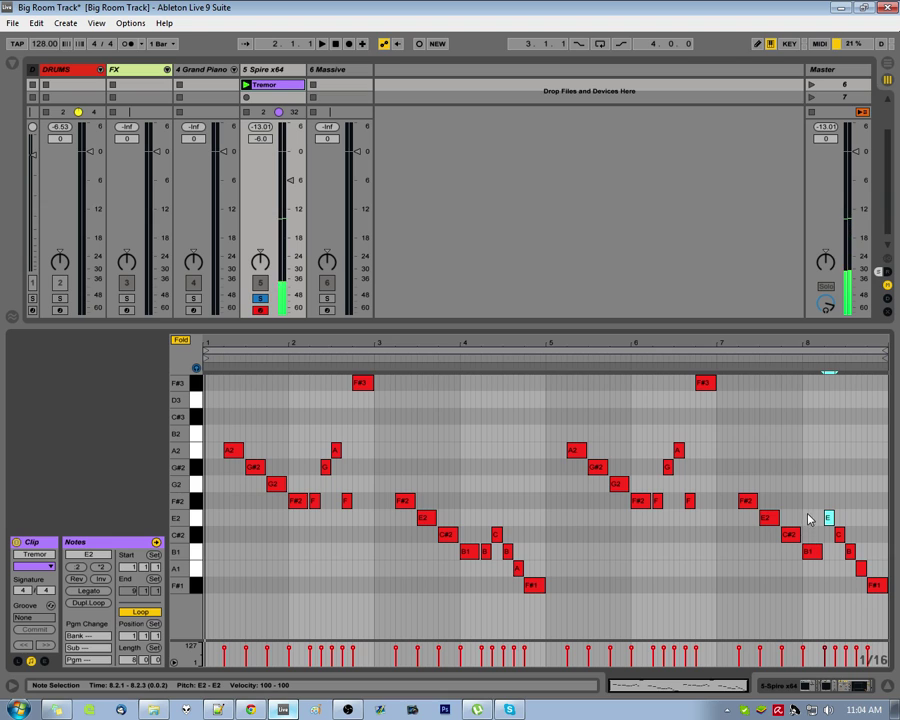
# - Transpose the last five notes up one octave, lower the first of them to D3, and play the clip's ending
pyautogui.moveTo(820, 500); pyautogui.dragTo(882, 588)
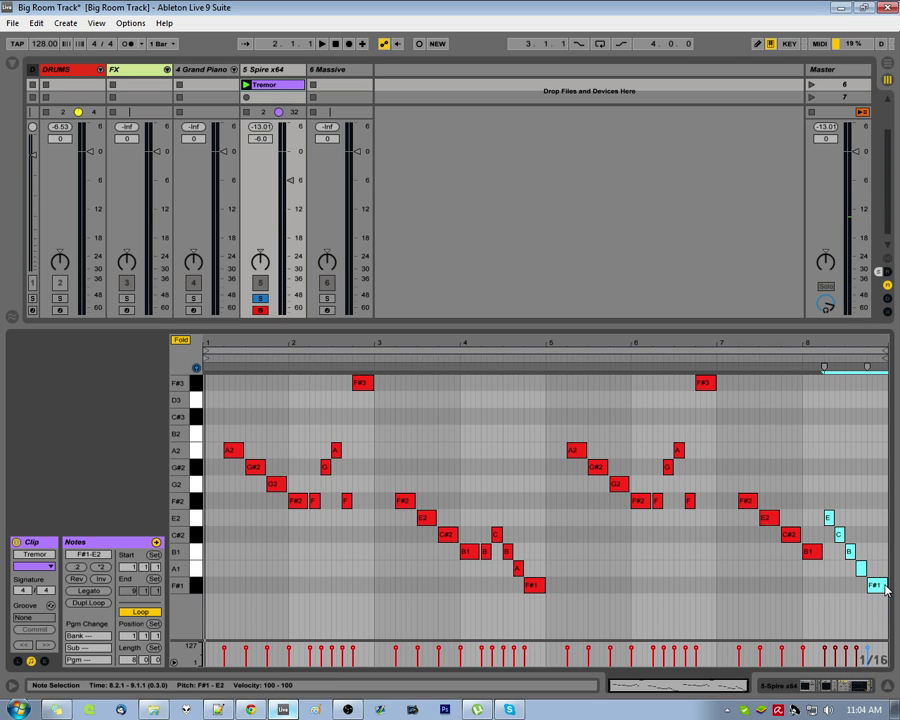
pyautogui.hotkey('shift', 'Up')
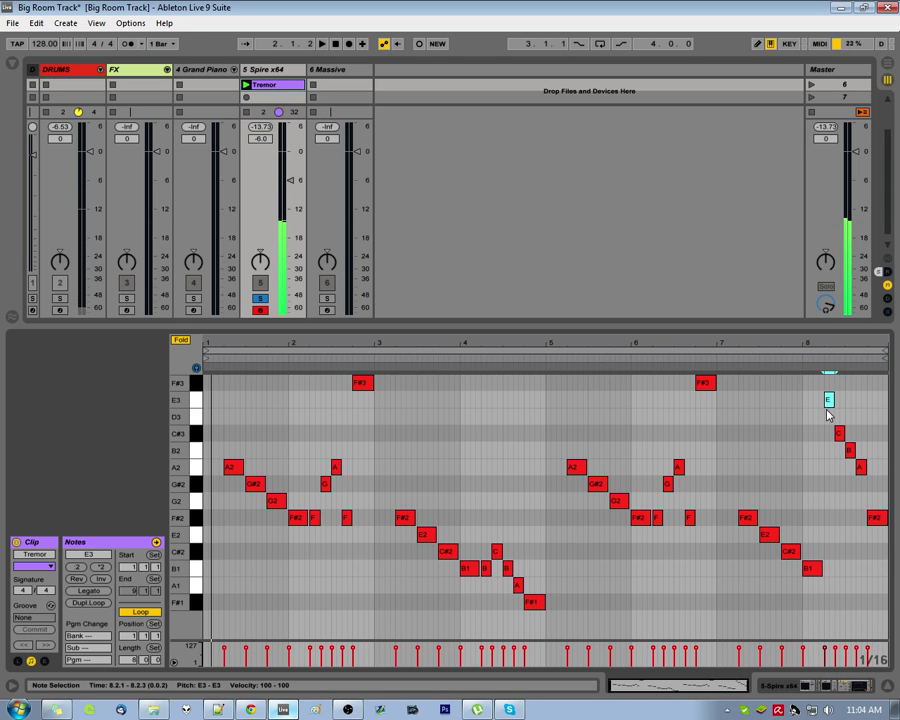
pyautogui.moveTo(828, 402); pyautogui.dragTo(826, 416)
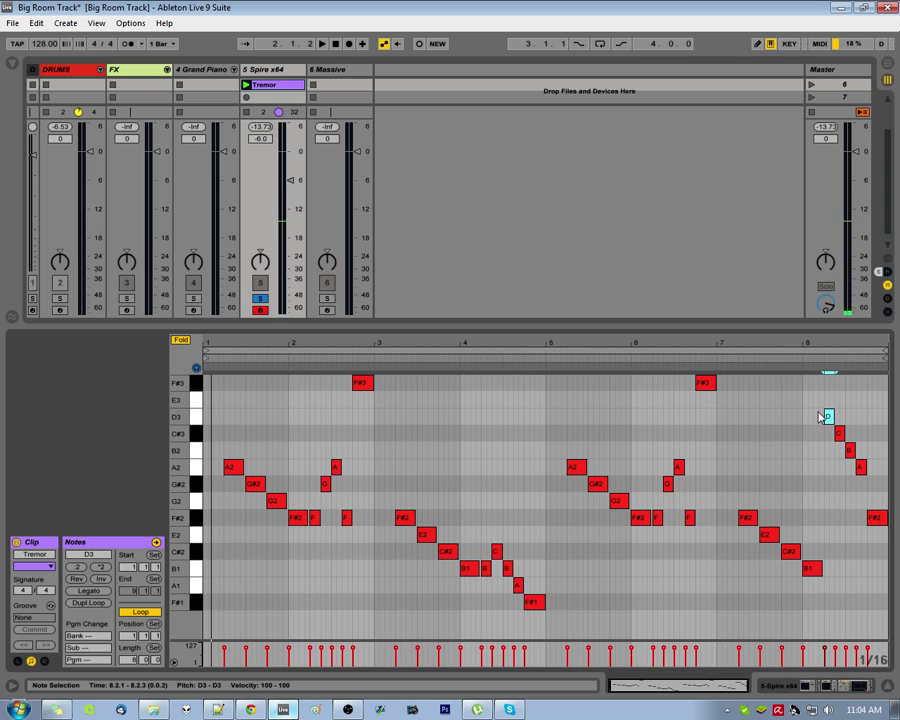
pyautogui.click(776, 358)
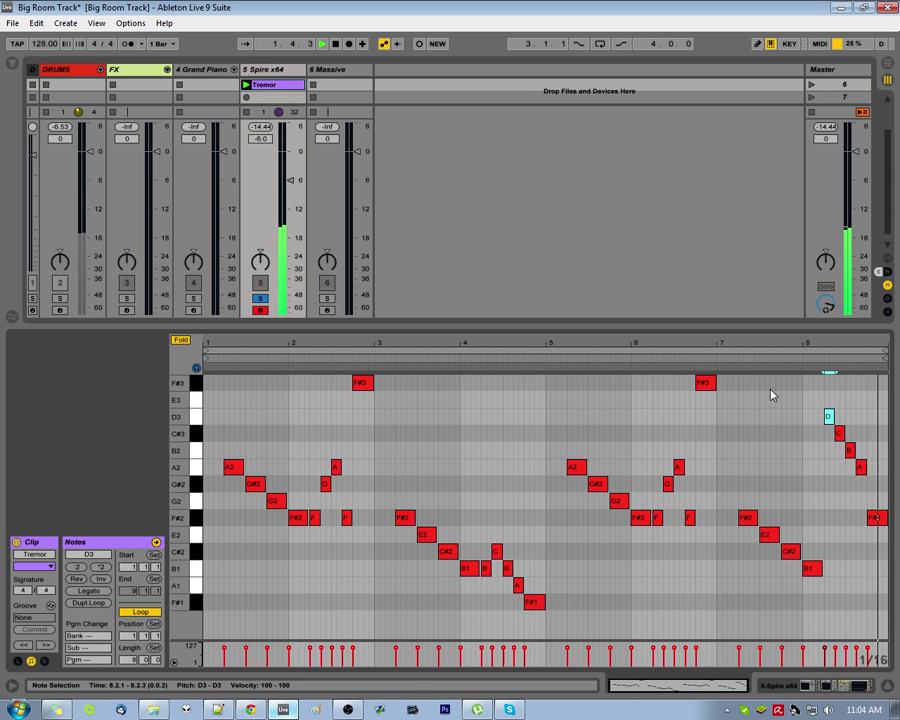
# - Play the whole eight-bar Tremor clip from the start and clear the note selection
pyautogui.press('space')
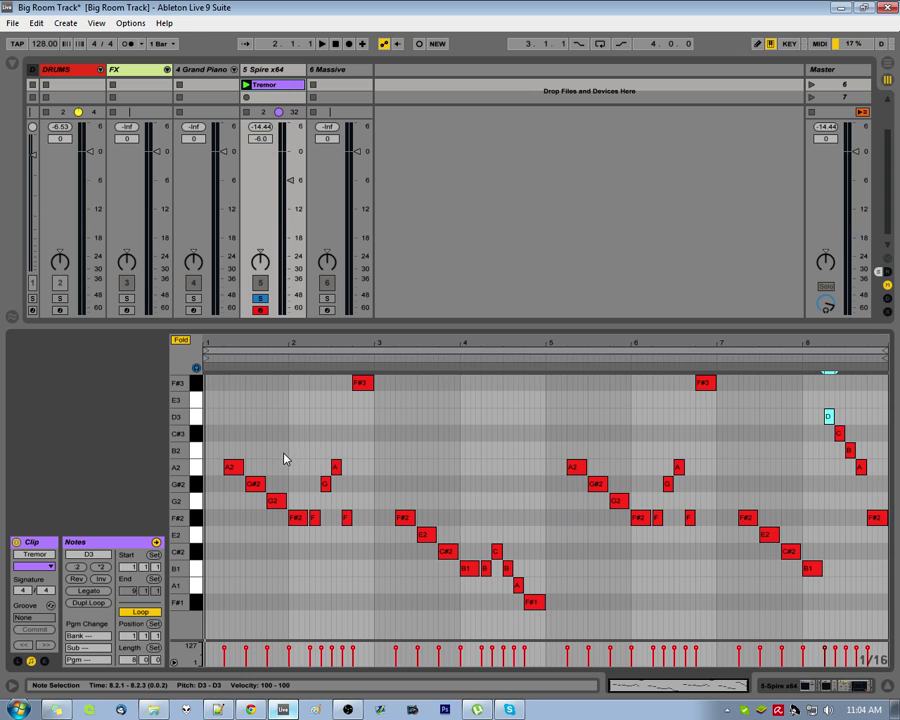
pyautogui.press('space')
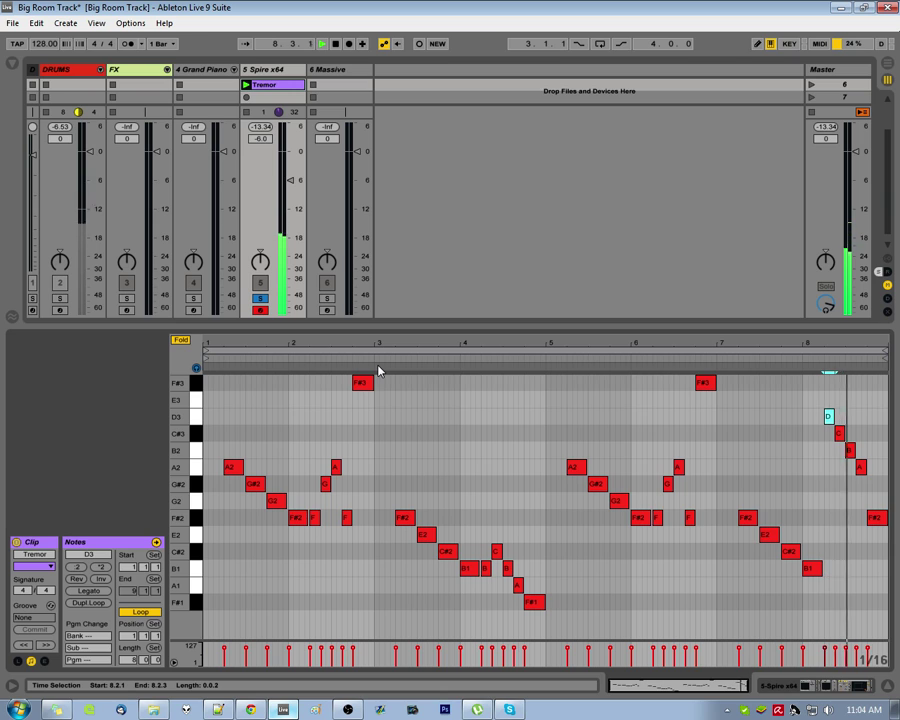
pyautogui.click(392, 432)
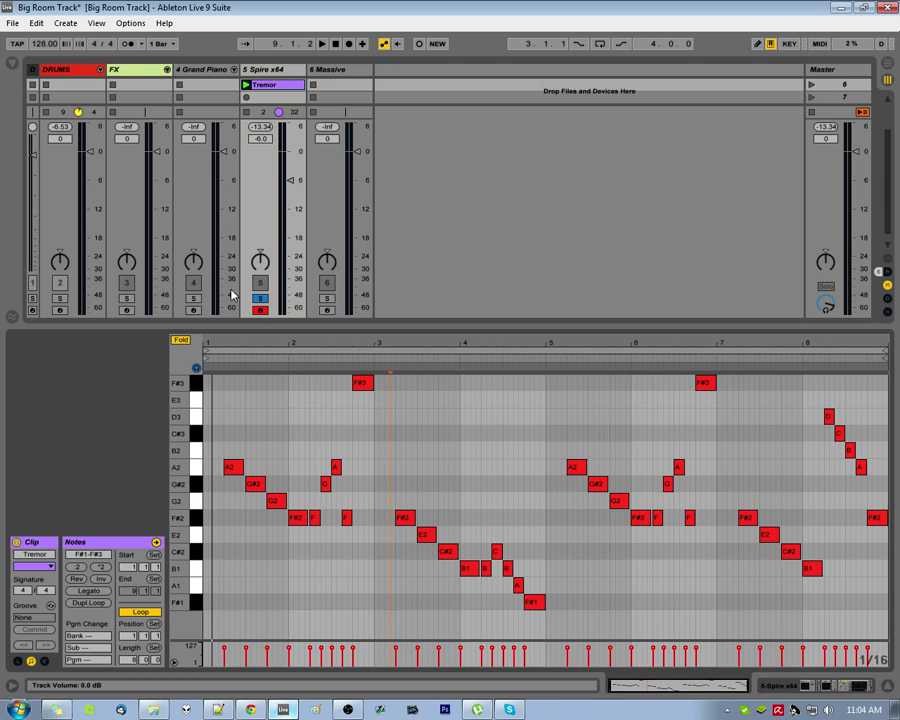
# - Show the Spire x64 track's device chain and open the Spire synth window over the session clips
pyautogui.click(265, 72)
pyautogui.doubleClick(265, 73)
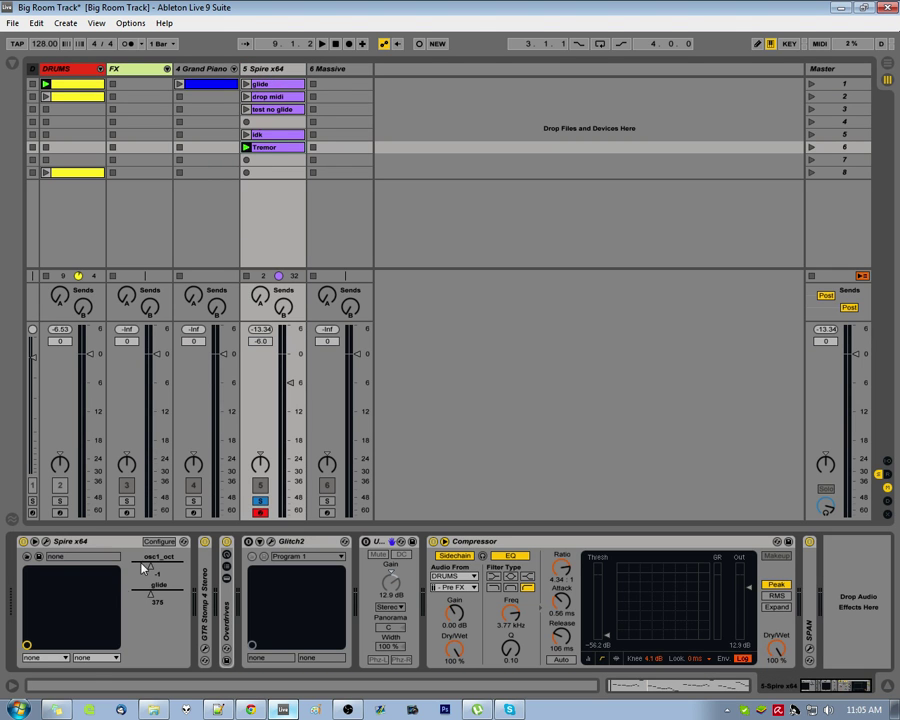
pyautogui.click(47, 545)
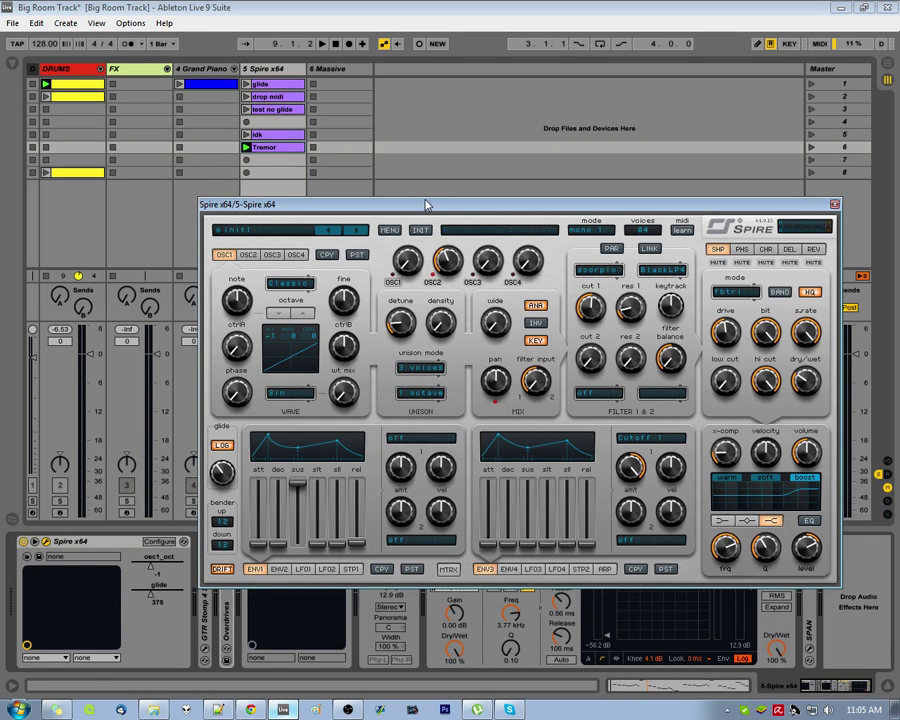
pyautogui.moveTo(424, 200); pyautogui.dragTo(305, 101)
pyautogui.moveTo(340, 167)
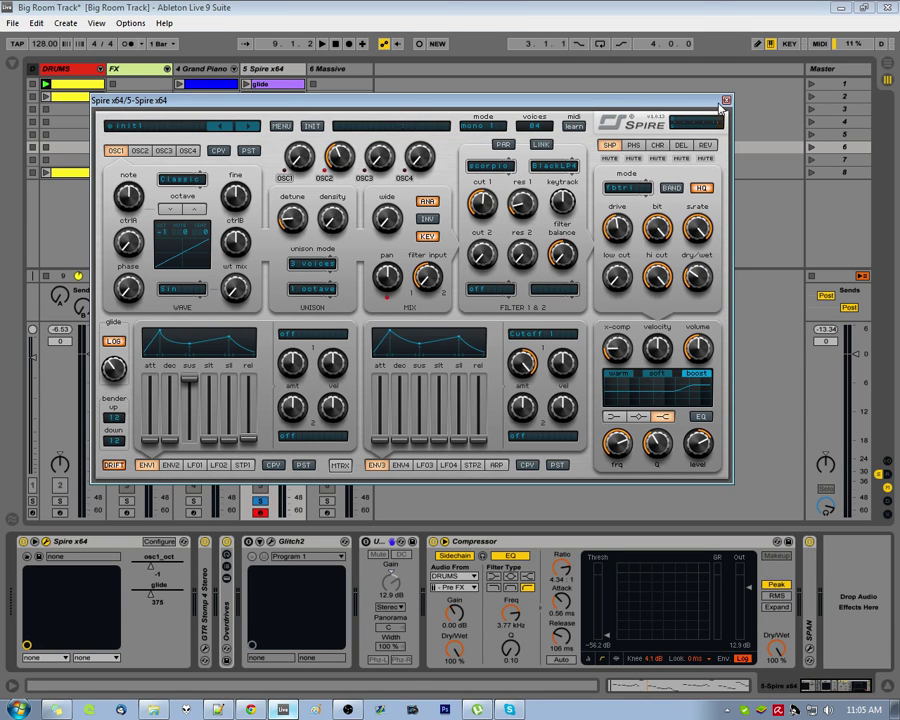
pyautogui.moveTo(722, 106); pyautogui.dragTo(698, 133)
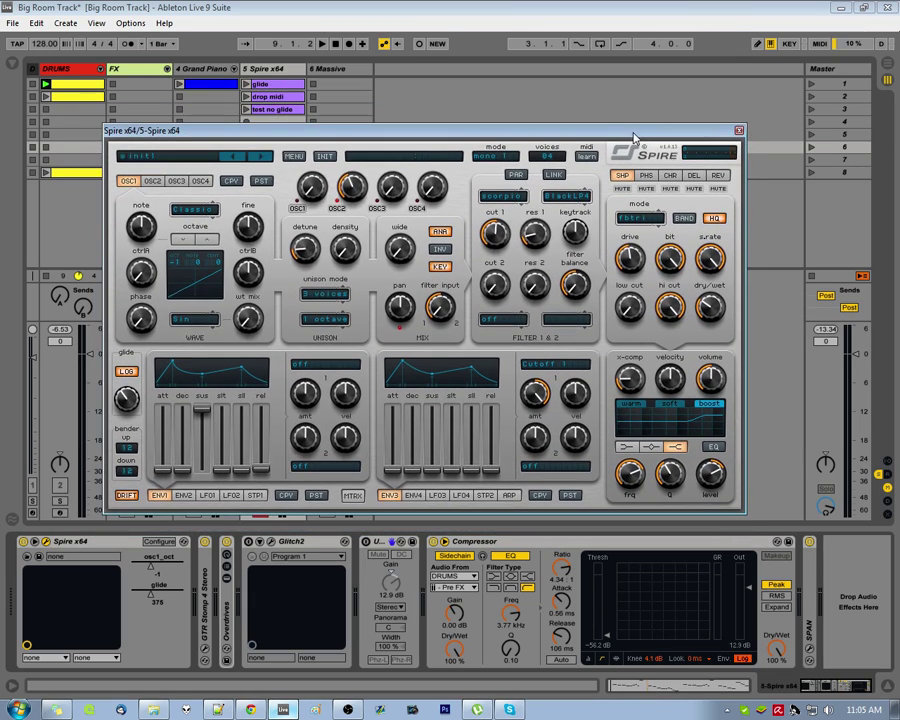
pyautogui.moveTo(634, 137)
pyautogui.mouseDown()
pyautogui.moveTo(631, 155)
pyautogui.moveTo(621, 130)
pyautogui.mouseUp()
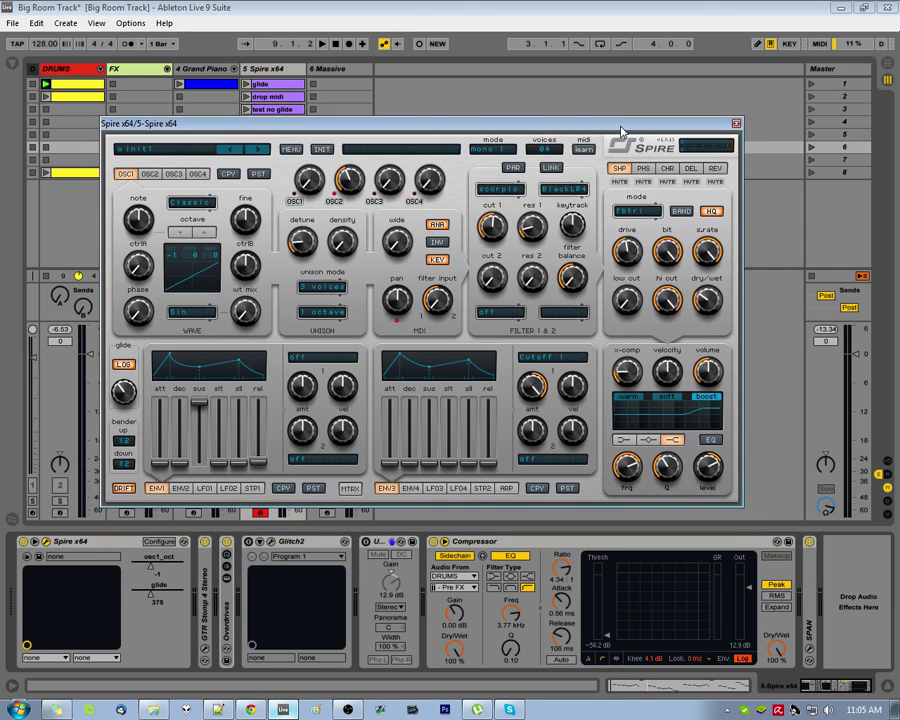
# - Inspect Spire's filter 1 settings, scorpio and BlackLP4, and close the synth window
pyautogui.click(505, 189)
pyautogui.click(507, 191)
pyautogui.click(563, 189)
pyautogui.click(736, 124)
pyautogui.click(736, 124)
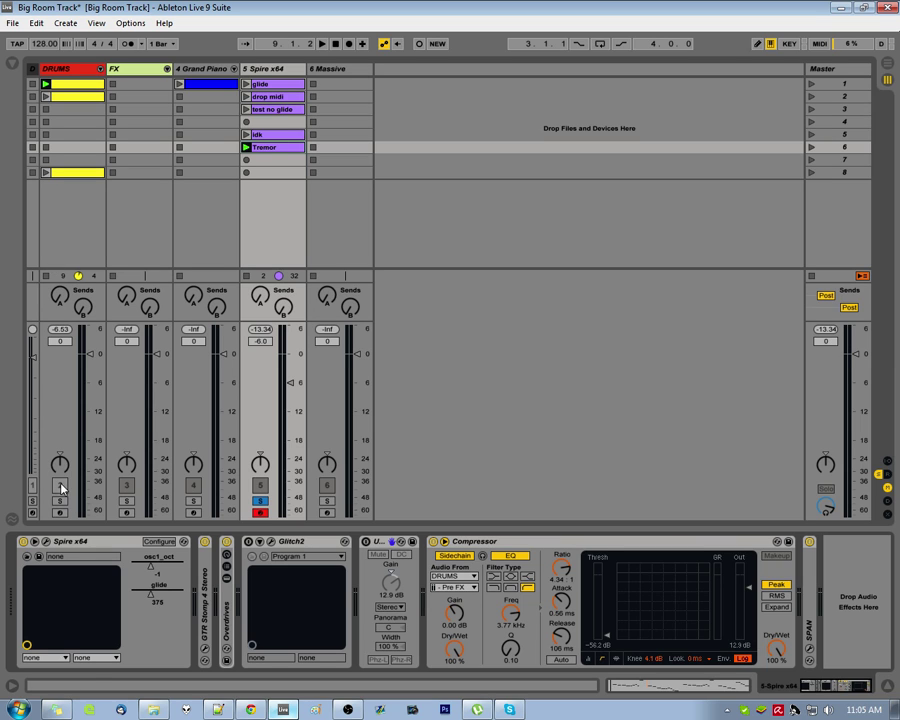
# - Unsolo the Spire x64 track and play the Tremor lead together with the drums
pyautogui.click(259, 500)
pyautogui.press('space')
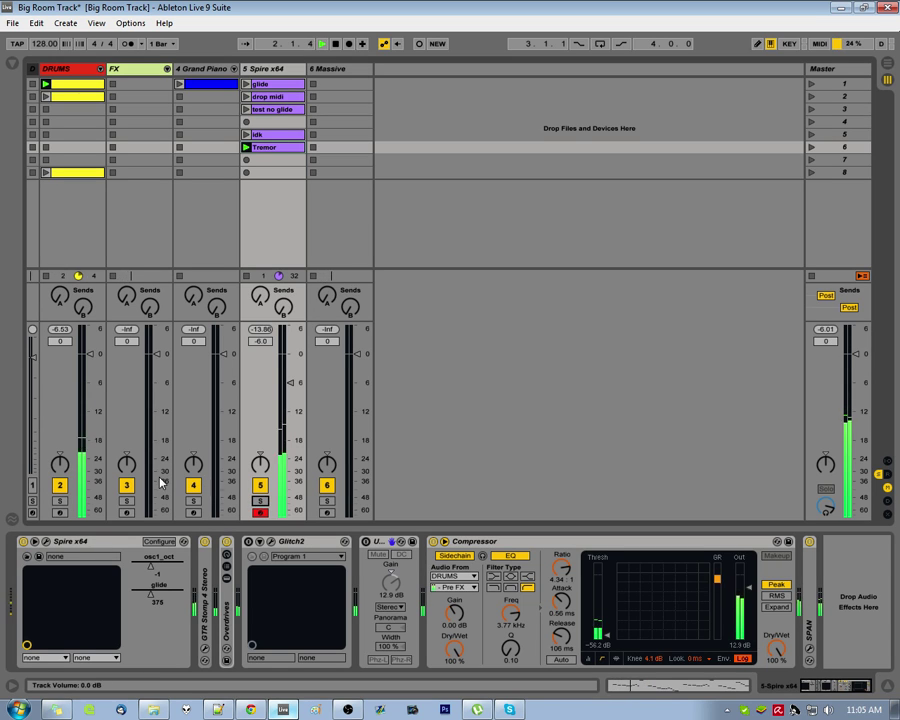
pyautogui.press('space')
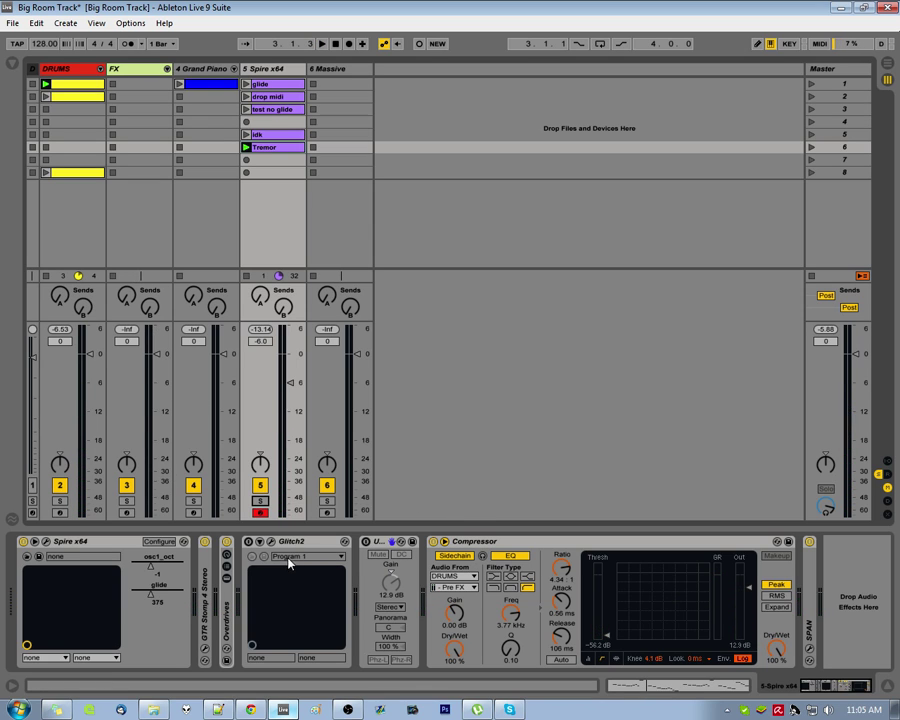
# - Bypass the Compressor and compare the lead by ear with GTR Stomp 4 Stereo off and back on
pyautogui.click(433, 541)
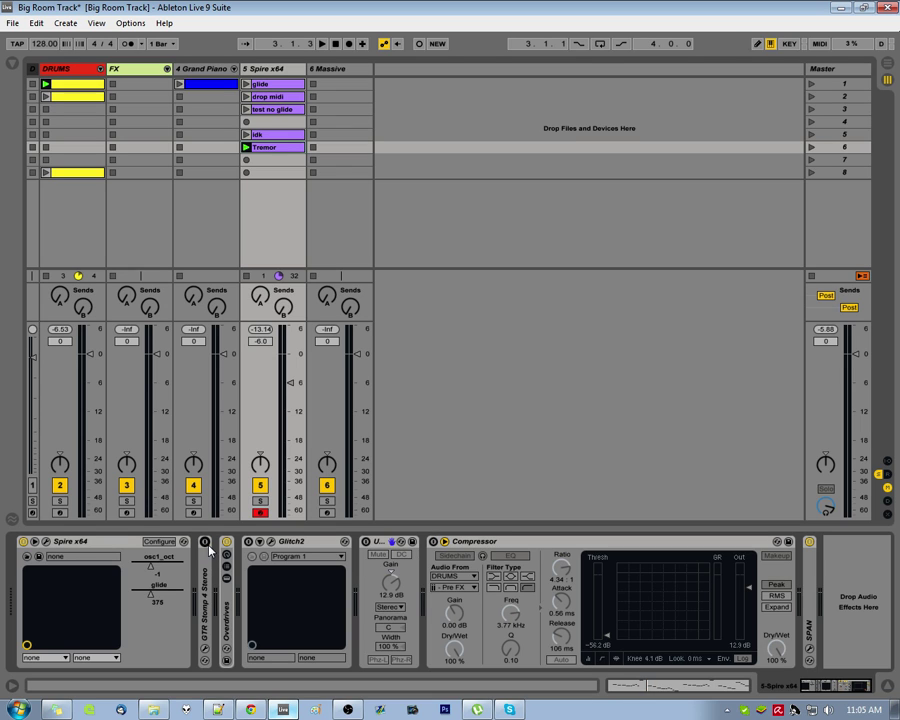
pyautogui.press('space')
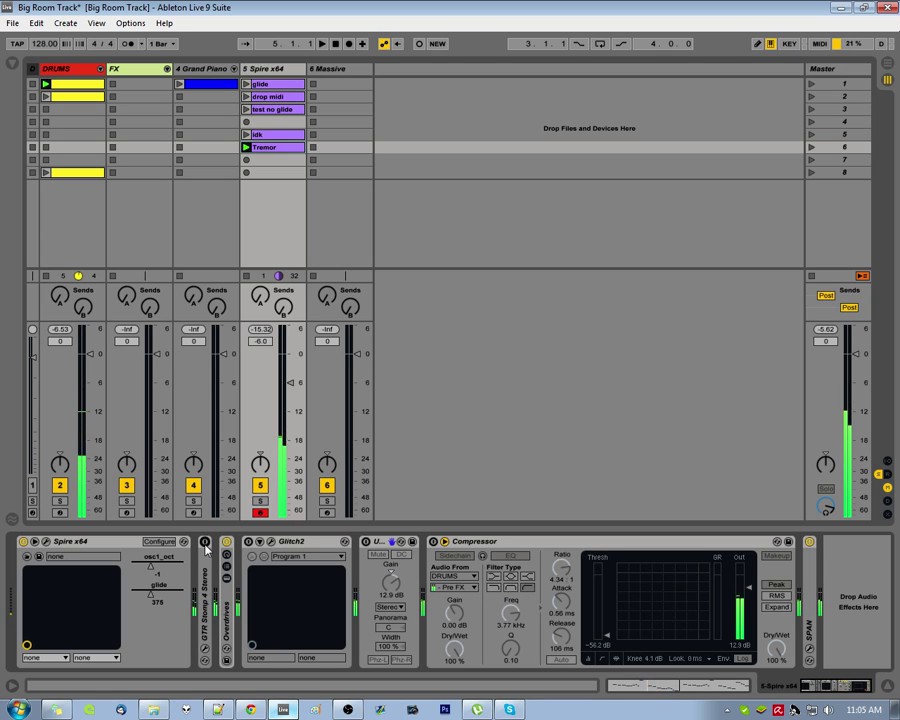
pyautogui.click(205, 542)
pyautogui.press('space')
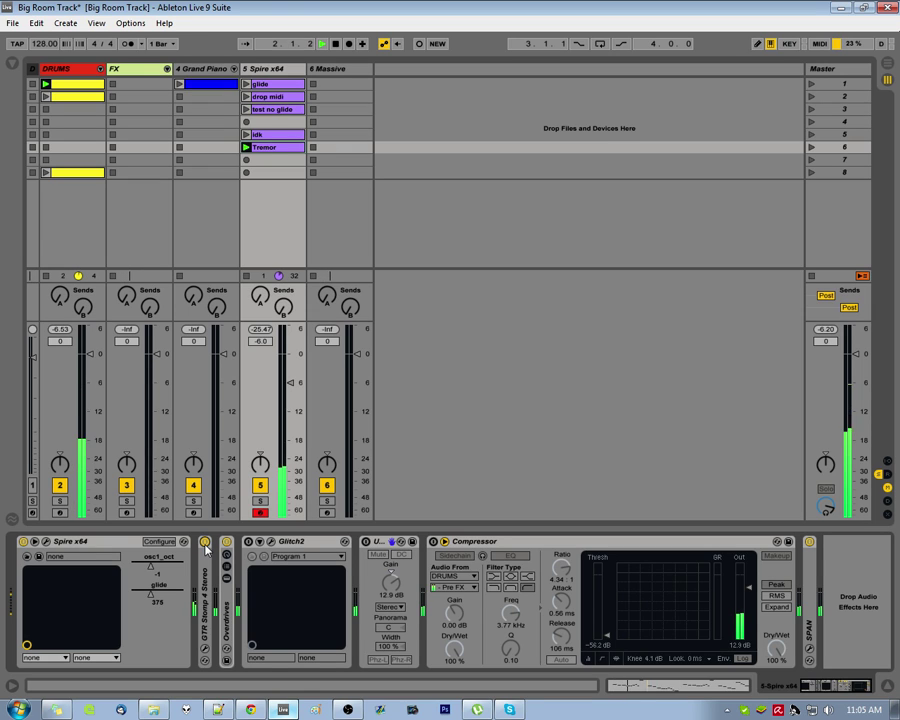
pyautogui.press('space')
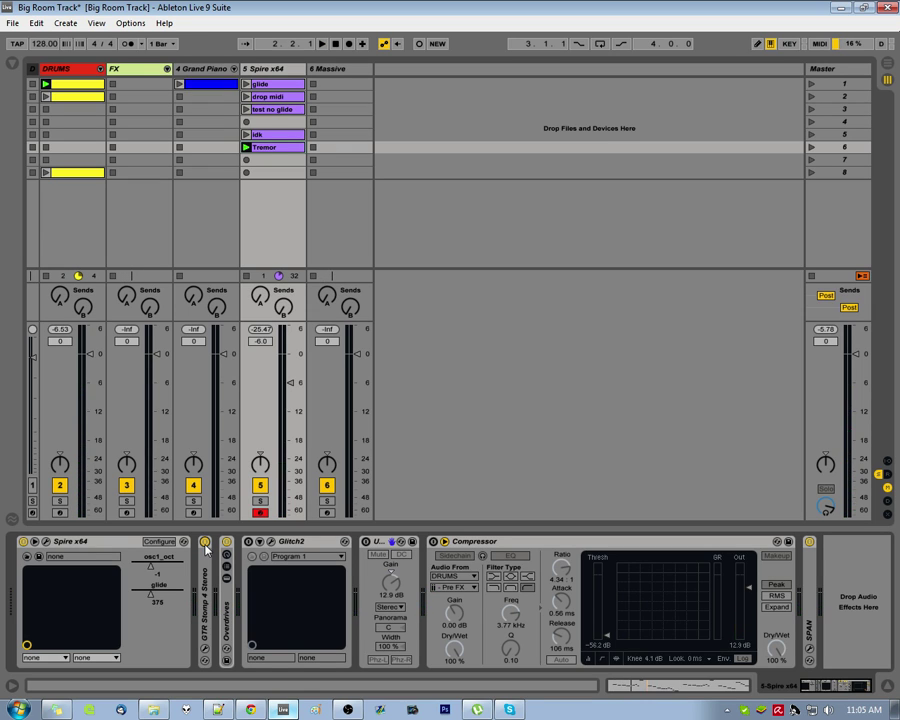
# - Inspect the Distortion and Compressor pedals and the list of available pedals in GTR Stomp 4 Stereo, and close its window
pyautogui.click(205, 652)
pyautogui.moveTo(373, 230); pyautogui.dragTo(352, 163)
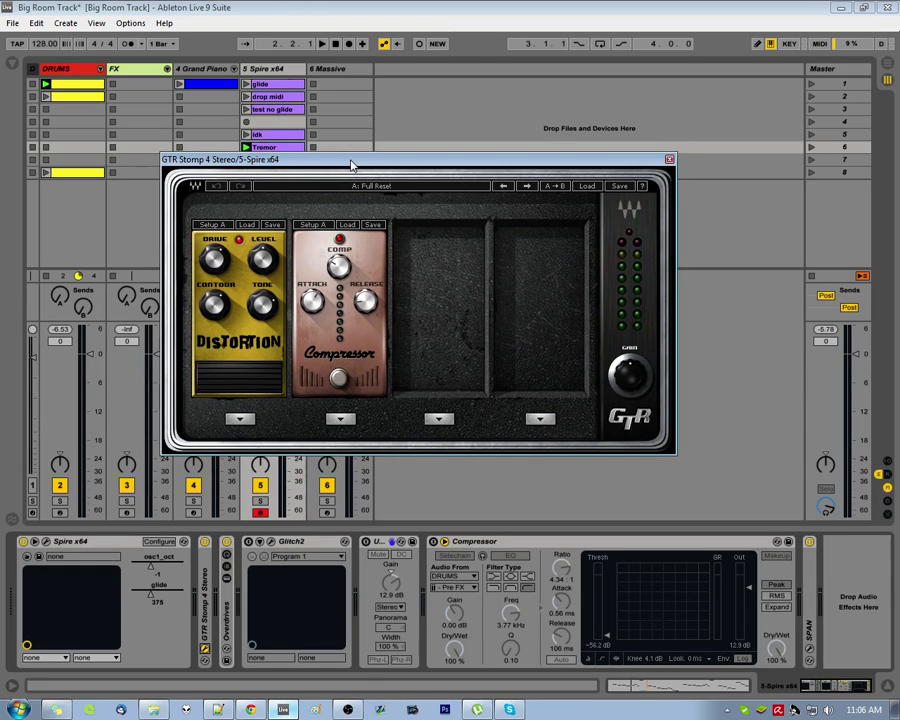
pyautogui.click(439, 419)
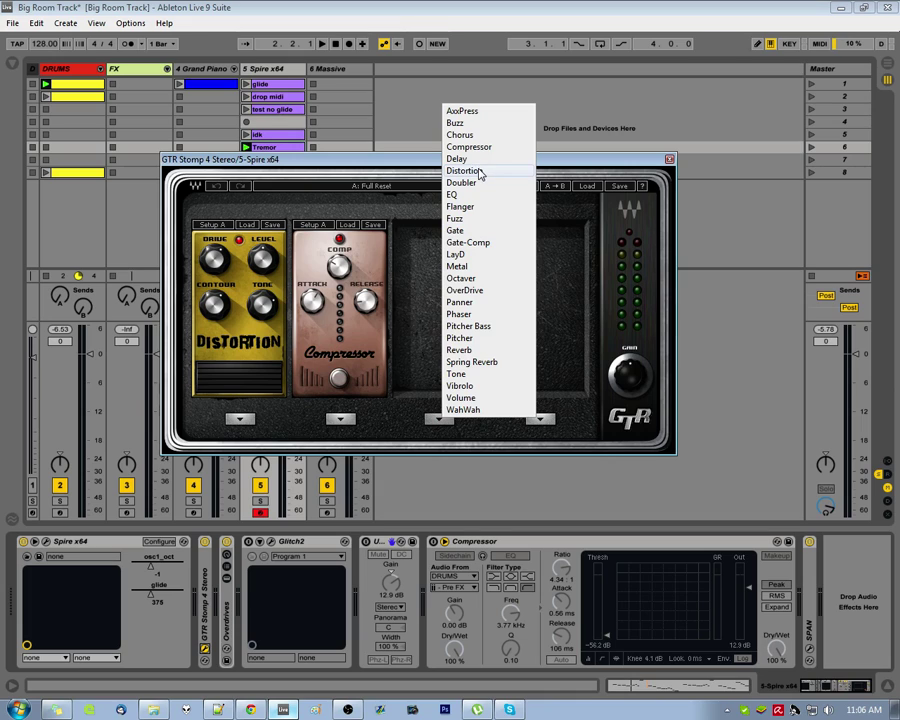
pyautogui.click(414, 202)
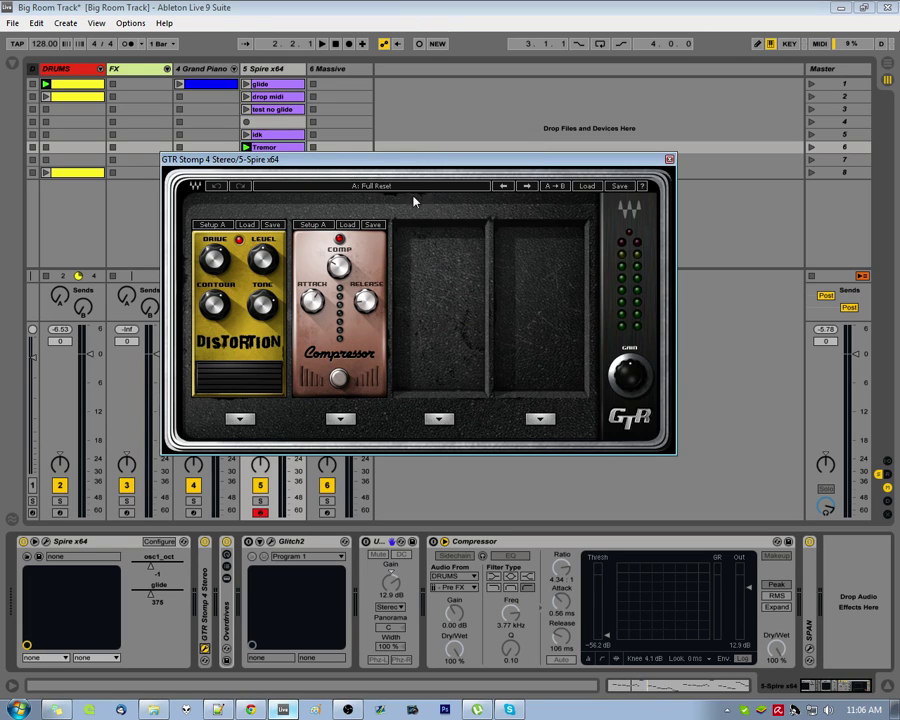
pyautogui.click(670, 160)
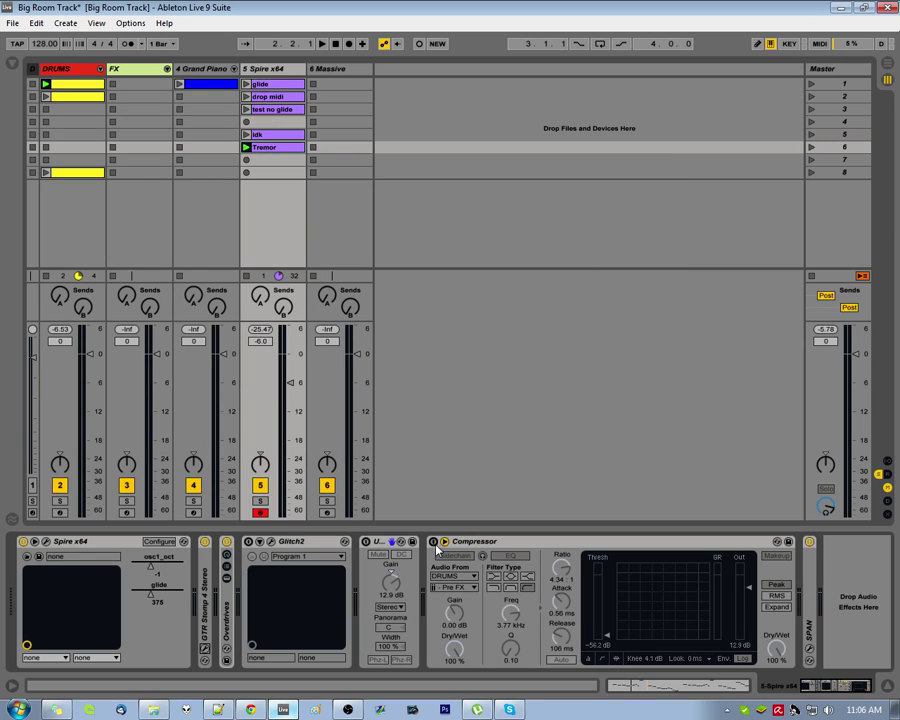
# - Turn the sidechain Compressor on the Spire x64 track back on, playing the lead with drums to hear its effect
pyautogui.press('space')
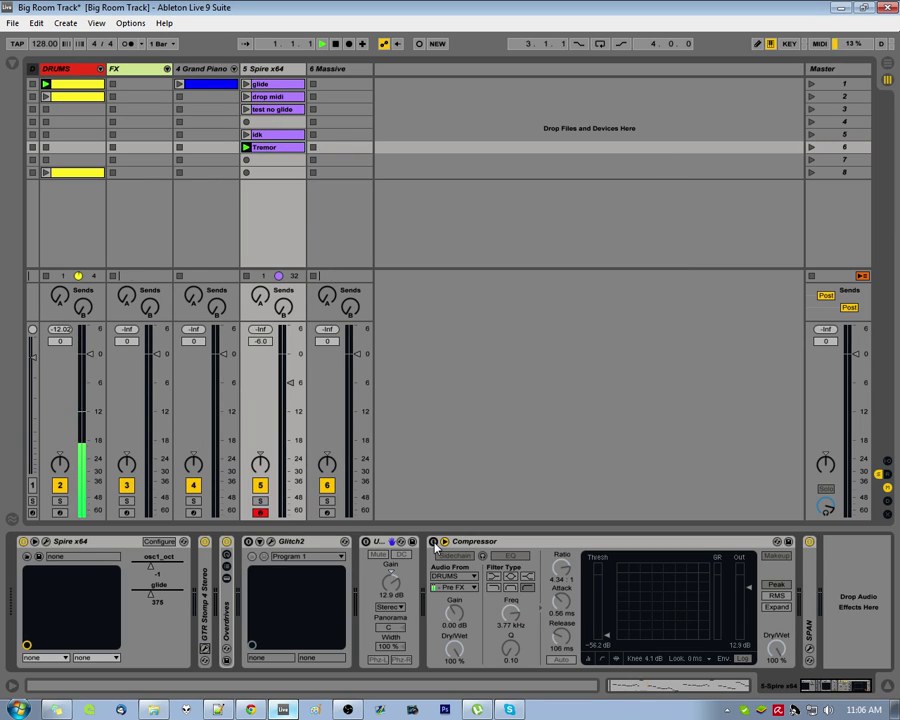
pyautogui.click(433, 542)
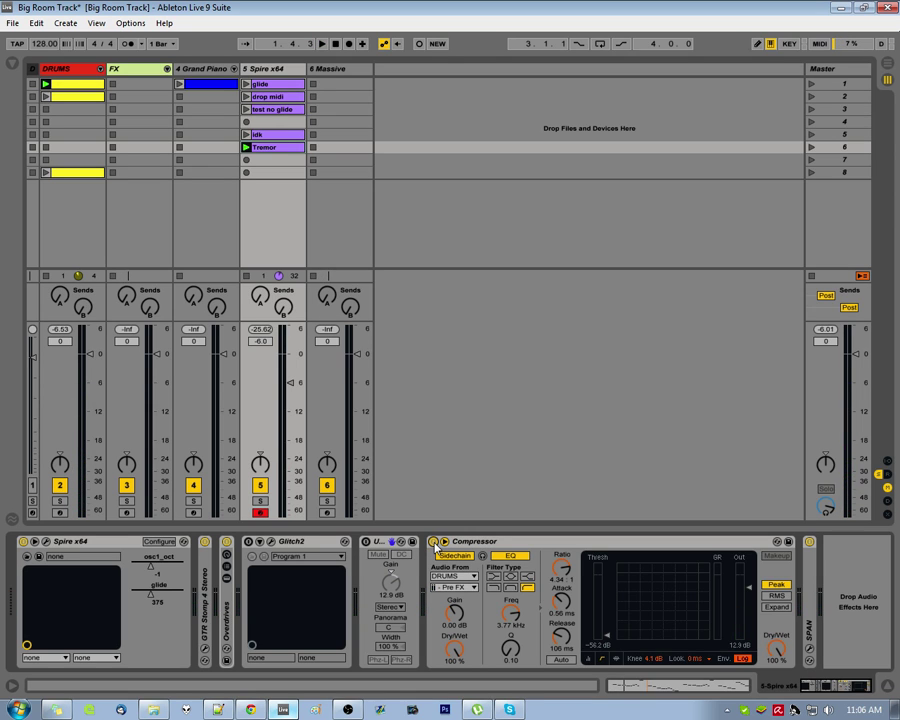
pyautogui.press('space')
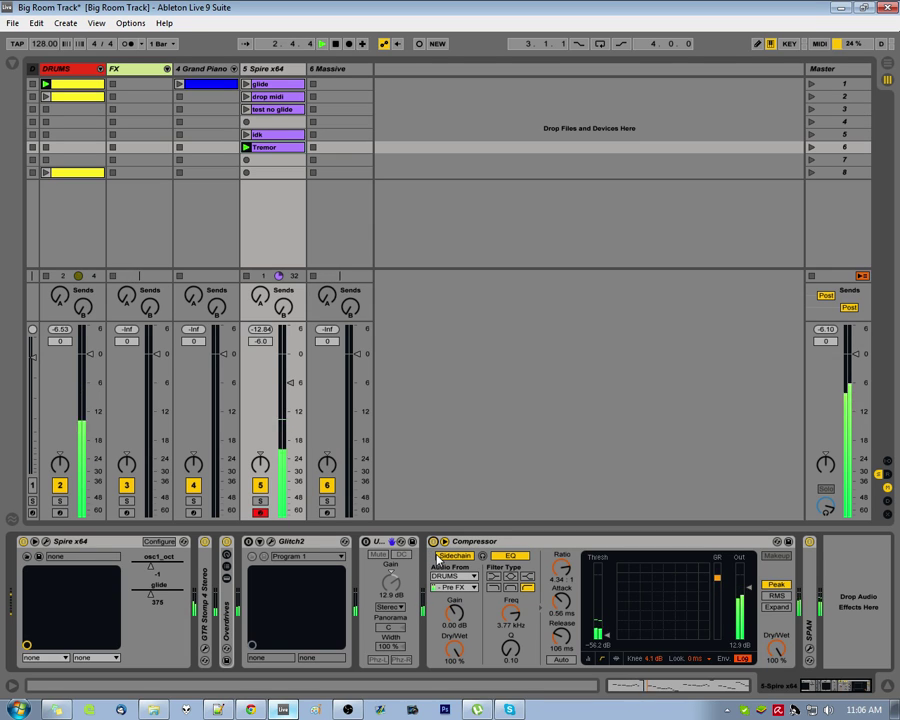
pyautogui.press('space')
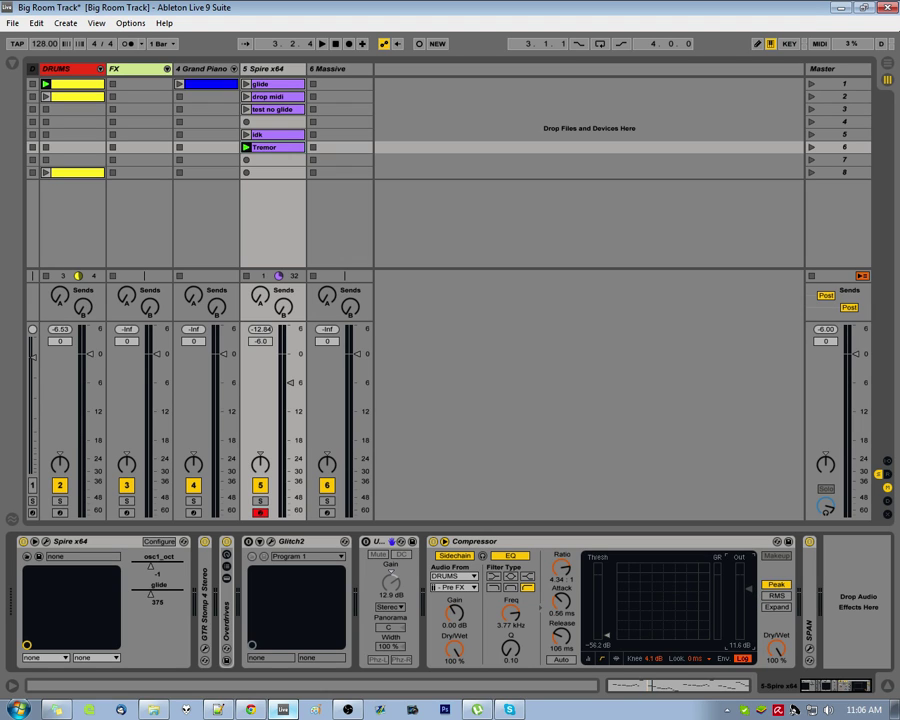
# - Lower the Compressor's output gain to 0.00 dB and play the lead with the drums
pyautogui.press('space')
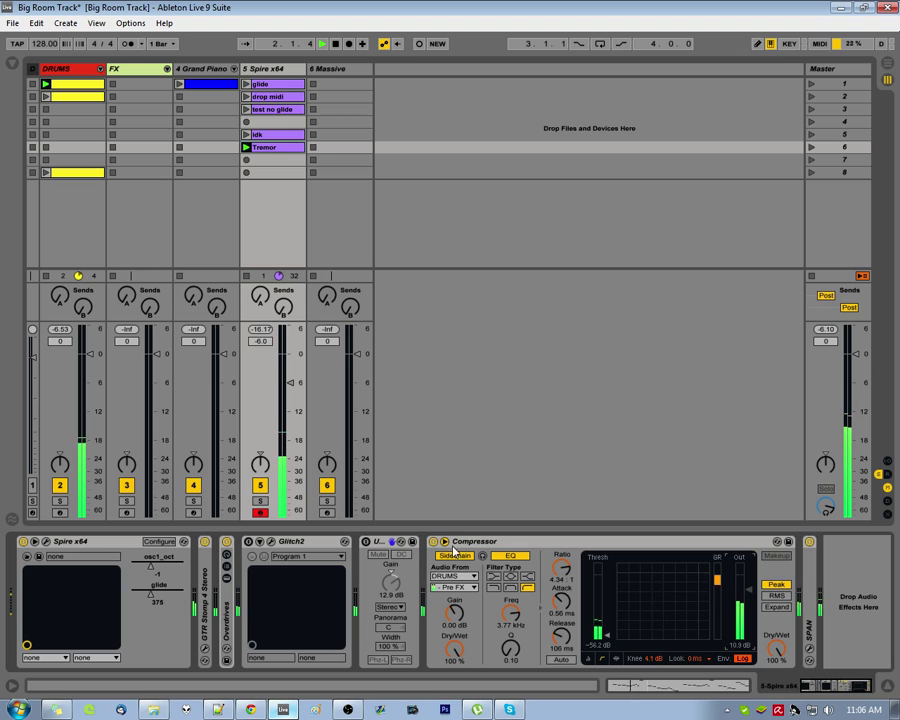
pyautogui.press('space')
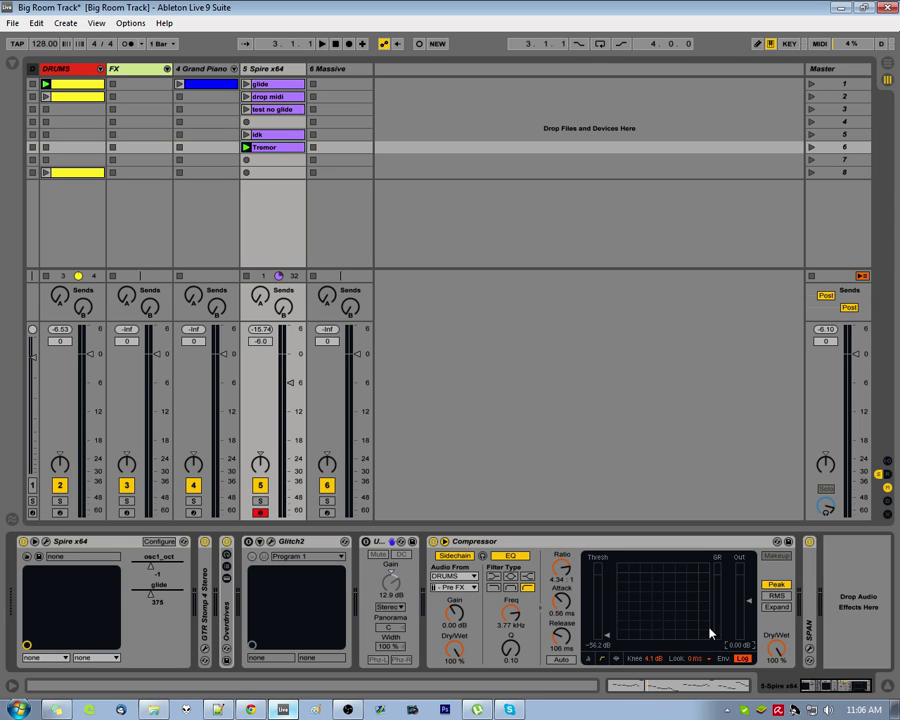
pyautogui.press('space')
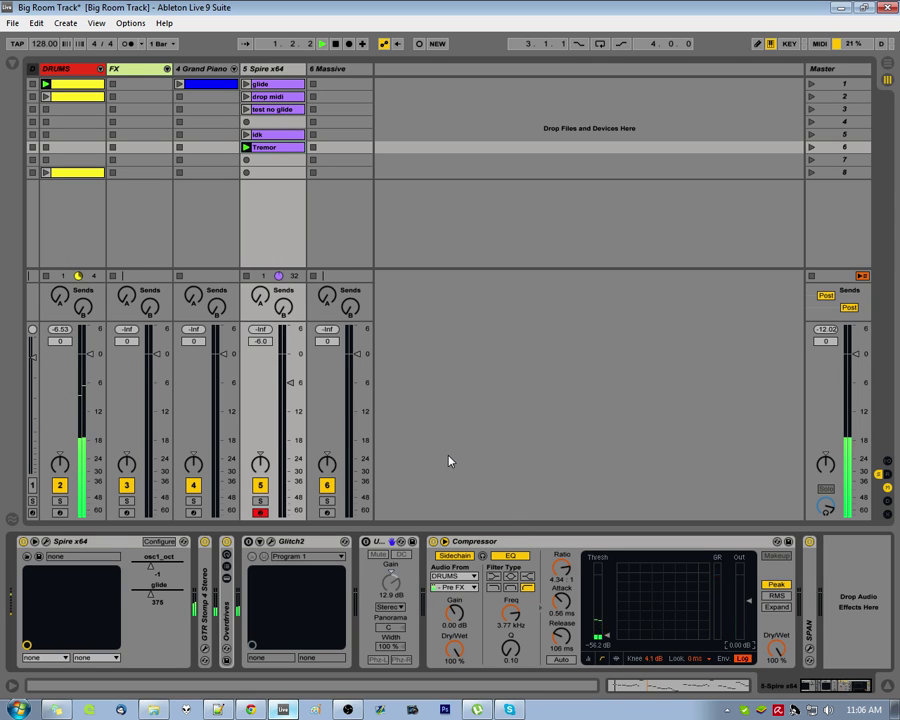